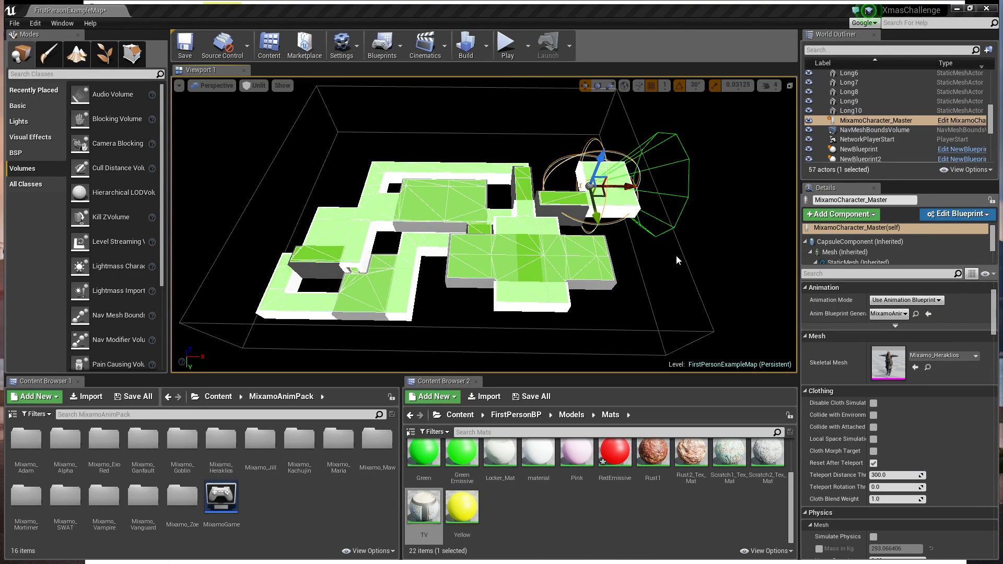
- Inspect the end room around the MixamoCharacter_Master actor and clear the selection
{"action": "mouse_move", "coordinate": [676, 255]}
{"action": "right_mouse_down"}
{"action": "mouse_move", "coordinate": [676, 233]}
{"action": "mouse_move", "coordinate": [784, 233]}
{"action": "mouse_move", "coordinate": [681, 269]}
{"action": "right_mouse_up"}
{"action": "key", "text": "w"}
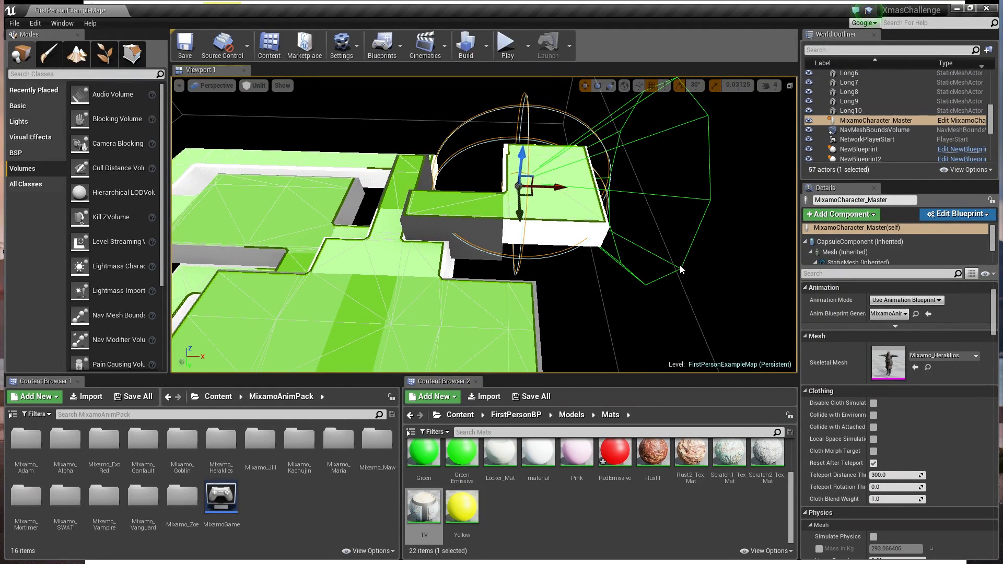
{"action": "mouse_move", "coordinate": [680, 269]}
{"action": "right_mouse_down"}
{"action": "mouse_move", "coordinate": [680, 260]}
{"action": "mouse_move", "coordinate": [695, 268]}
{"action": "mouse_move", "coordinate": [680, 270]}
{"action": "right_mouse_up"}
{"action": "key", "text": "w"}
{"action": "key", "text": "d"}
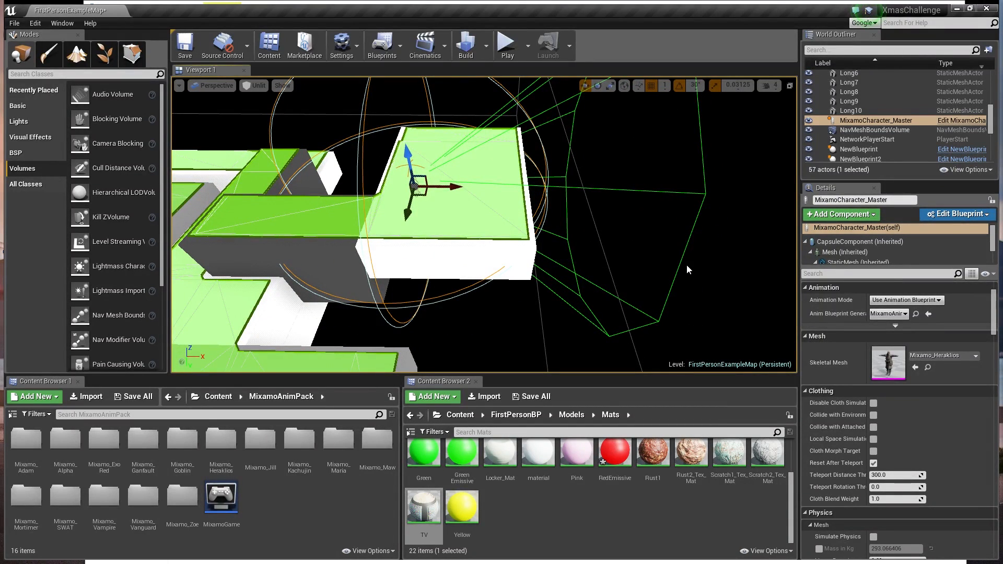
{"action": "key", "text": "w"}
{"action": "right_click_drag", "start_coordinate": [687, 270], "coordinate": [687, 270]}
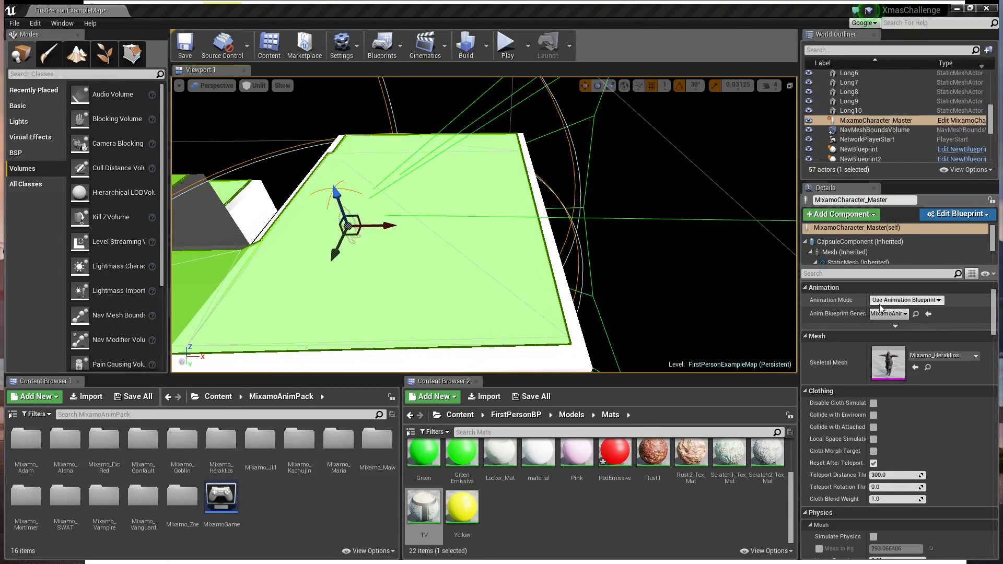
{"action": "right_click", "coordinate": [713, 174]}
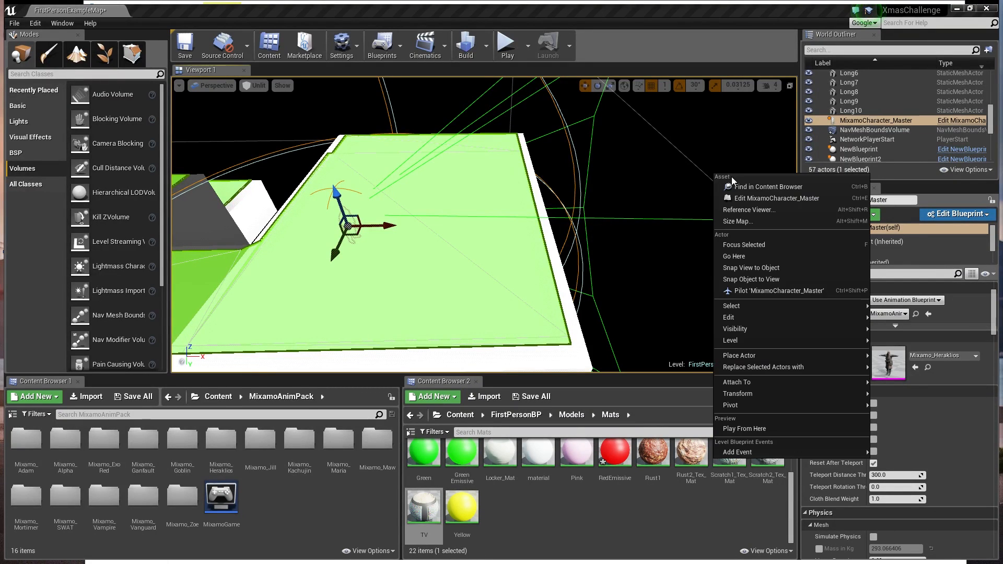
{"action": "left_click", "coordinate": [732, 137]}
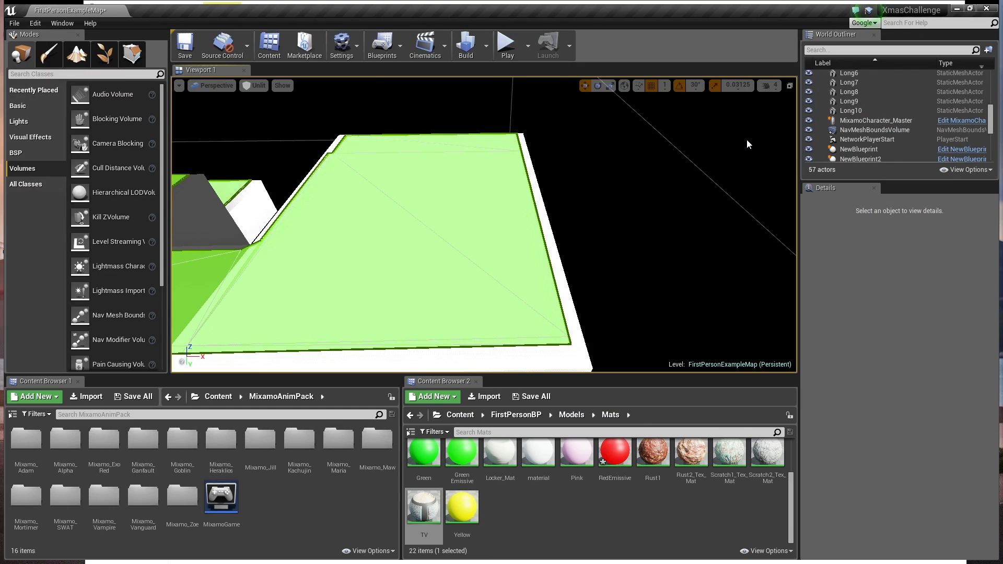
- Examine the whole level layout from above, including its rooms, corridors and navigation mesh coverage
{"action": "mouse_move", "coordinate": [747, 140]}
{"action": "right_mouse_down"}
{"action": "mouse_move", "coordinate": [643, 172]}
{"action": "mouse_move", "coordinate": [627, 136]}
{"action": "mouse_move", "coordinate": [601, 178]}
{"action": "mouse_move", "coordinate": [549, 151]}
{"action": "mouse_move", "coordinate": [533, 126]}
{"action": "mouse_move", "coordinate": [523, 146]}
{"action": "mouse_move", "coordinate": [517, 139]}
{"action": "mouse_move", "coordinate": [748, 139]}
{"action": "right_mouse_up"}
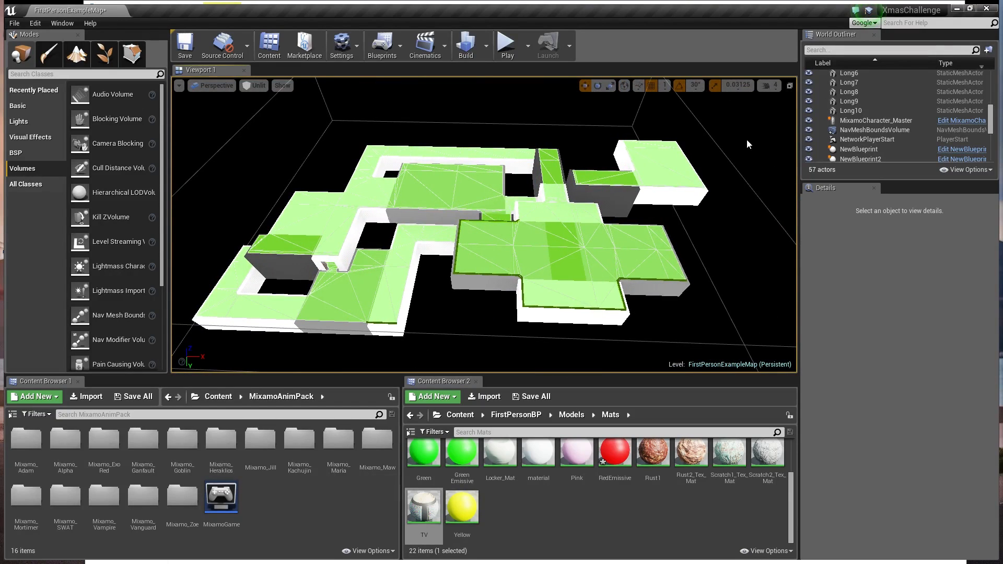
{"action": "mouse_move", "coordinate": [748, 139]}
{"action": "right_mouse_down"}
{"action": "mouse_move", "coordinate": [716, 144]}
{"action": "mouse_move", "coordinate": [745, 140]}
{"action": "right_mouse_up"}
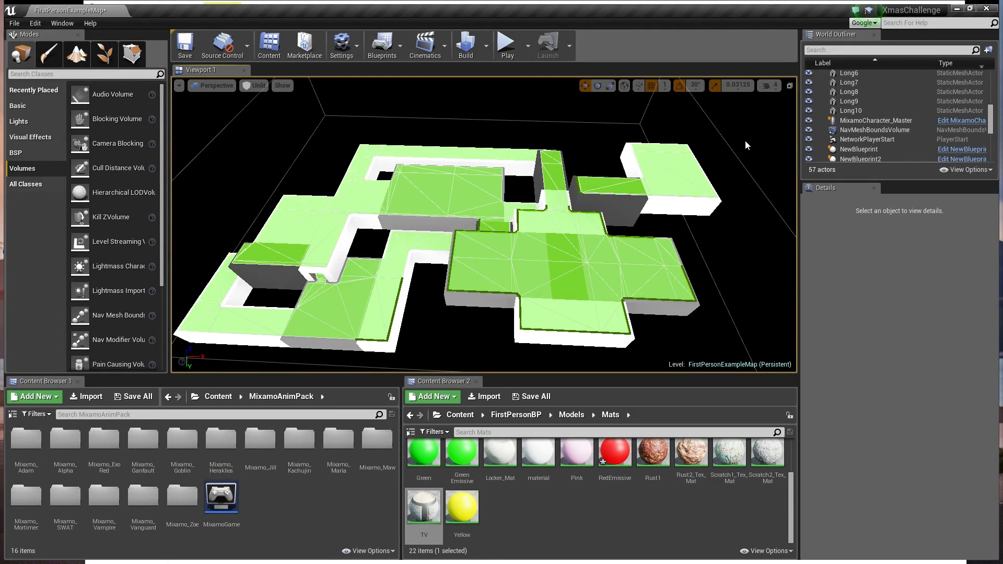
{"action": "left_click_drag", "start_coordinate": [745, 141], "coordinate": [754, 178]}
{"action": "right_click_drag", "start_coordinate": [754, 178], "coordinate": [638, 194]}
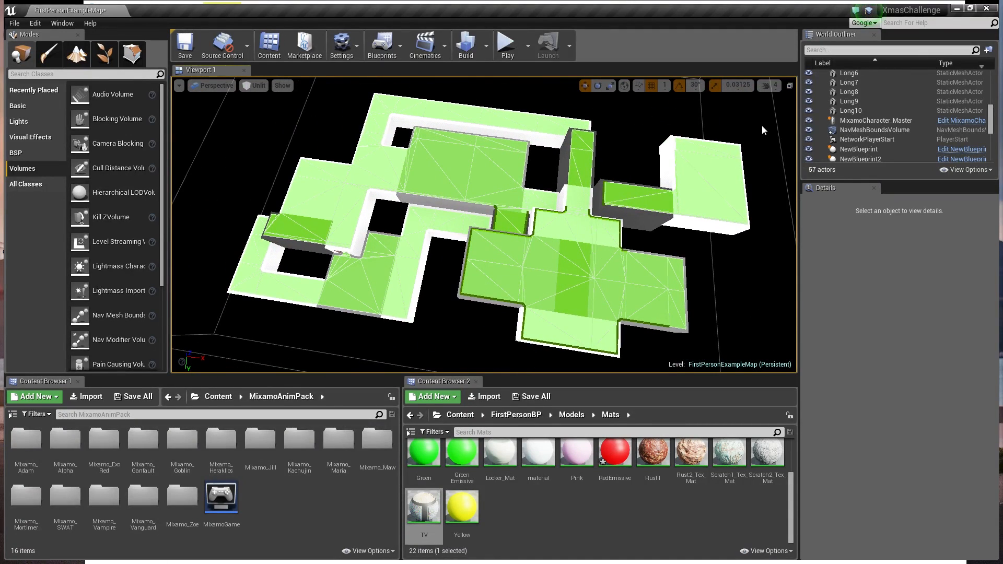
{"action": "right_click_drag", "start_coordinate": [615, 123], "coordinate": [590, 133]}
{"action": "key", "text": "w"}
{"action": "key", "text": "s"}
{"action": "key", "text": "s"}
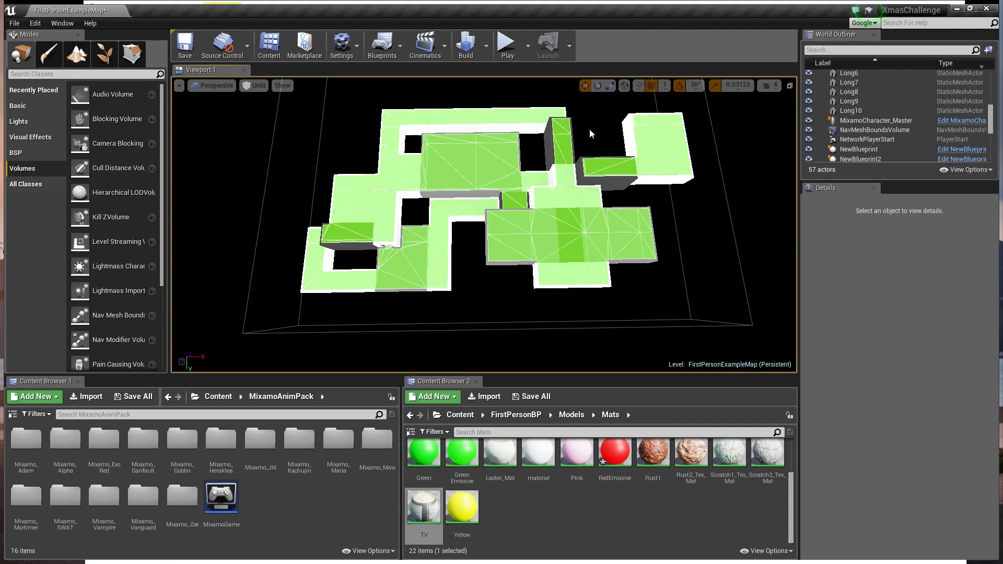
{"action": "right_click_drag", "start_coordinate": [598, 137], "coordinate": [596, 130]}
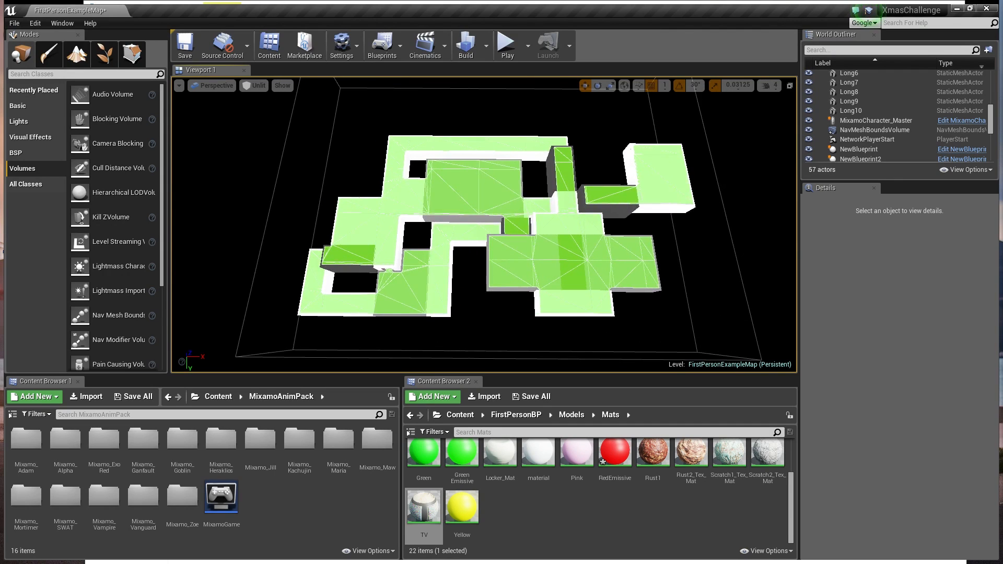
{"action": "key", "text": "w"}
{"action": "mouse_move", "coordinate": [403, 206]}
{"action": "right_mouse_down"}
{"action": "mouse_move", "coordinate": [393, 206]}
{"action": "mouse_move", "coordinate": [403, 206]}
{"action": "right_mouse_up"}
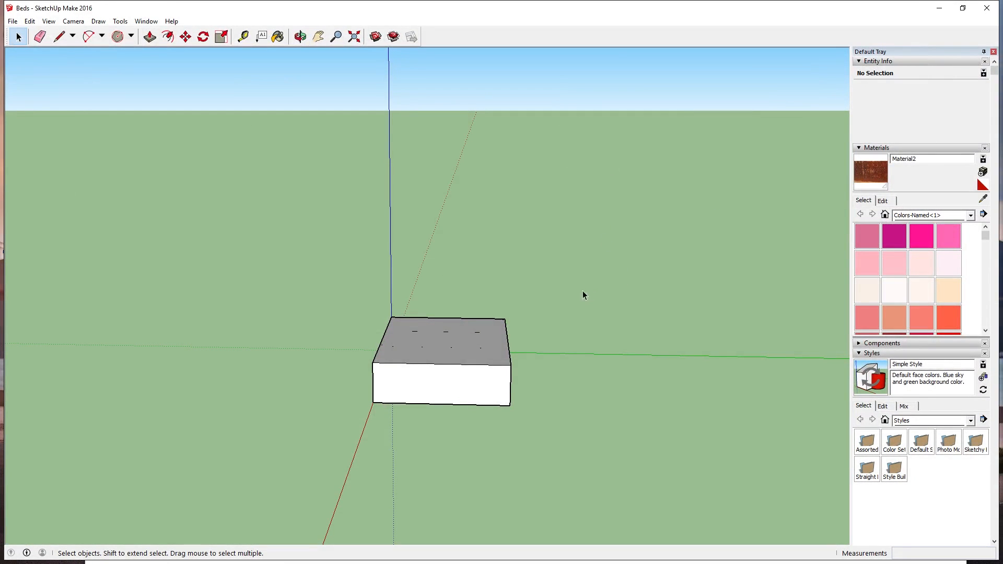
- Switch to SketchUp and examine the textured corridor interior through the opening of the block model
{"action": "scroll", "coordinate": [607, 340], "scroll_direction": "up", "scroll_amount": 5}
{"action": "middle_click_drag", "start_coordinate": [604, 365], "coordinate": [323, 334]}
{"action": "scroll", "coordinate": [559, 358], "scroll_direction": "up", "scroll_amount": 3}
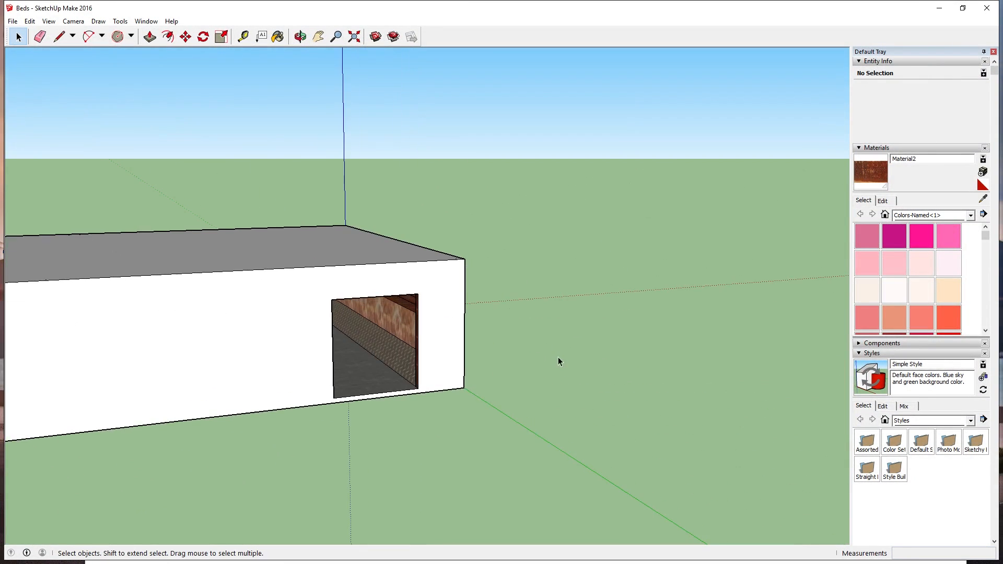
{"action": "middle_click_drag", "start_coordinate": [559, 360], "coordinate": [647, 342]}
{"action": "scroll", "coordinate": [488, 347], "scroll_direction": "up", "scroll_amount": 5}
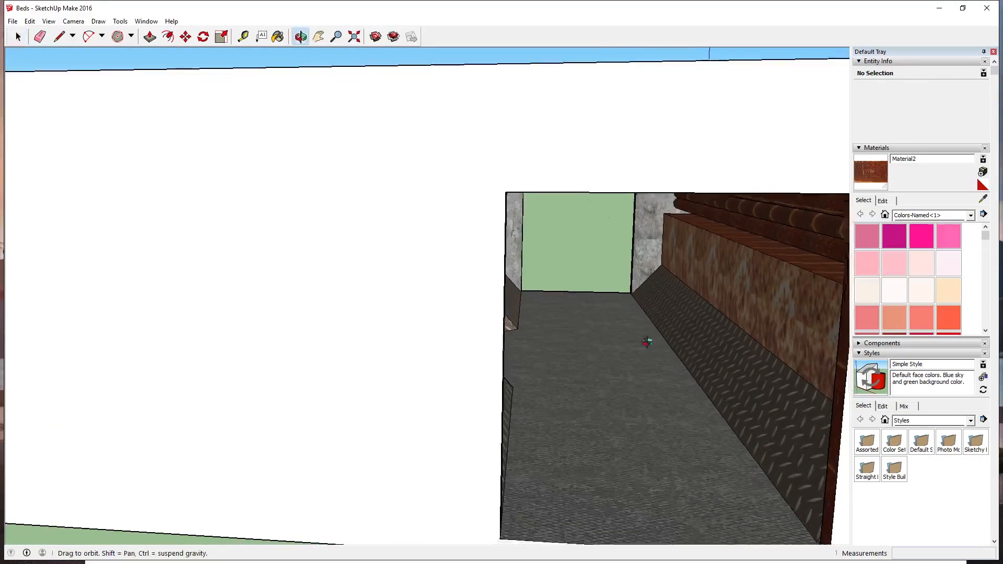
{"action": "scroll", "coordinate": [647, 342], "scroll_direction": "down", "scroll_amount": 5}
{"action": "middle_click_drag", "start_coordinate": [601, 314], "coordinate": [650, 313]}
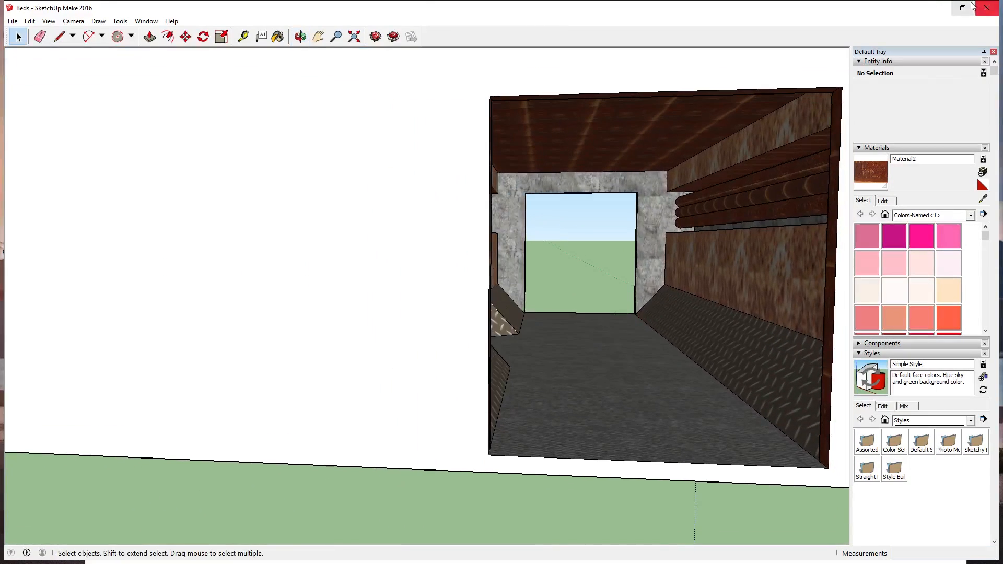
{"action": "left_click", "coordinate": [939, 8]}
- Examine the level's textured corridors and rooms from the inside in the Unreal Editor
{"action": "mouse_move", "coordinate": [465, 268]}
{"action": "right_mouse_down"}
{"action": "mouse_move", "coordinate": [429, 293]}
{"action": "mouse_move", "coordinate": [450, 282]}
{"action": "mouse_move", "coordinate": [444, 235]}
{"action": "mouse_move", "coordinate": [445, 251]}
{"action": "mouse_move", "coordinate": [485, 253]}
{"action": "mouse_move", "coordinate": [478, 285]}
{"action": "mouse_move", "coordinate": [479, 230]}
{"action": "mouse_move", "coordinate": [501, 209]}
{"action": "mouse_move", "coordinate": [554, 220]}
{"action": "mouse_move", "coordinate": [611, 214]}
{"action": "mouse_move", "coordinate": [562, 212]}
{"action": "mouse_move", "coordinate": [570, 207]}
{"action": "mouse_move", "coordinate": [627, 219]}
{"action": "mouse_move", "coordinate": [679, 211]}
{"action": "right_mouse_up"}
{"action": "key", "text": "w"}
{"action": "key", "text": "w"}
{"action": "key", "text": "w"}
{"action": "key", "text": "w"}
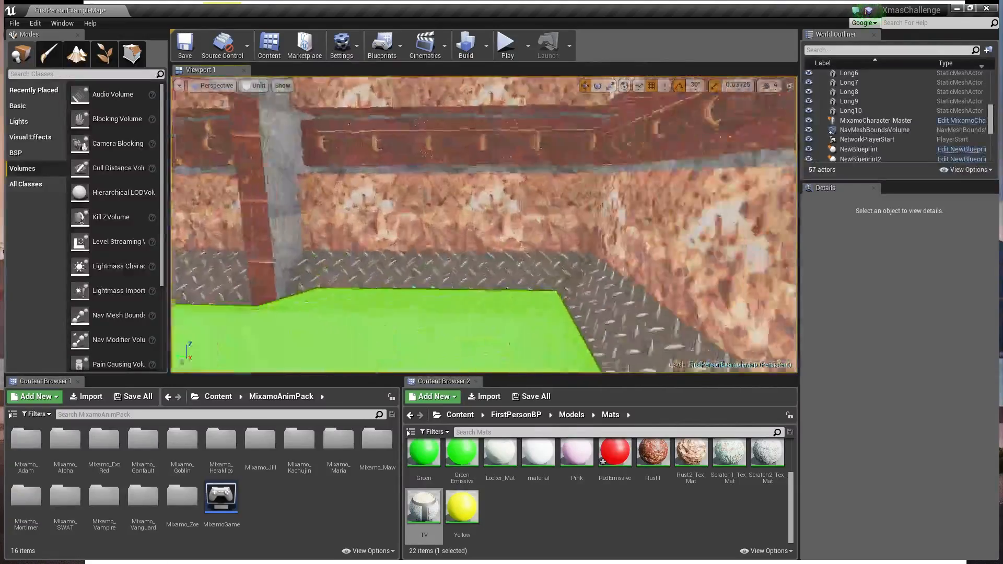
{"action": "right_click_drag", "start_coordinate": [484, 224], "coordinate": [453, 225]}
{"action": "key", "text": "w"}
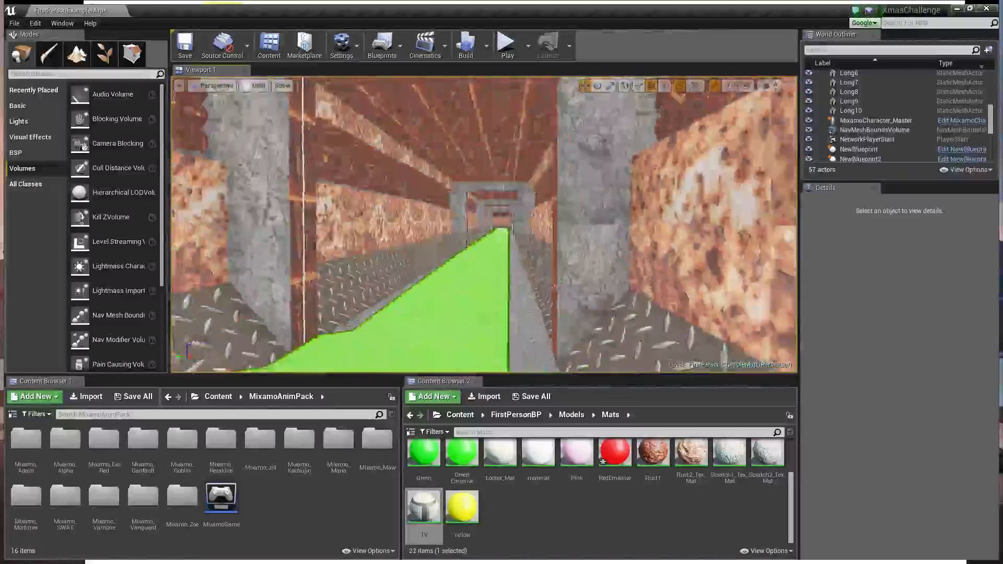
{"action": "key", "text": "w"}
{"action": "right_click_drag", "start_coordinate": [484, 225], "coordinate": [453, 214]}
{"action": "key", "text": "w"}
{"action": "key", "text": "w"}
{"action": "key", "text": "w"}
{"action": "key", "text": "w"}
{"action": "key", "text": "s"}
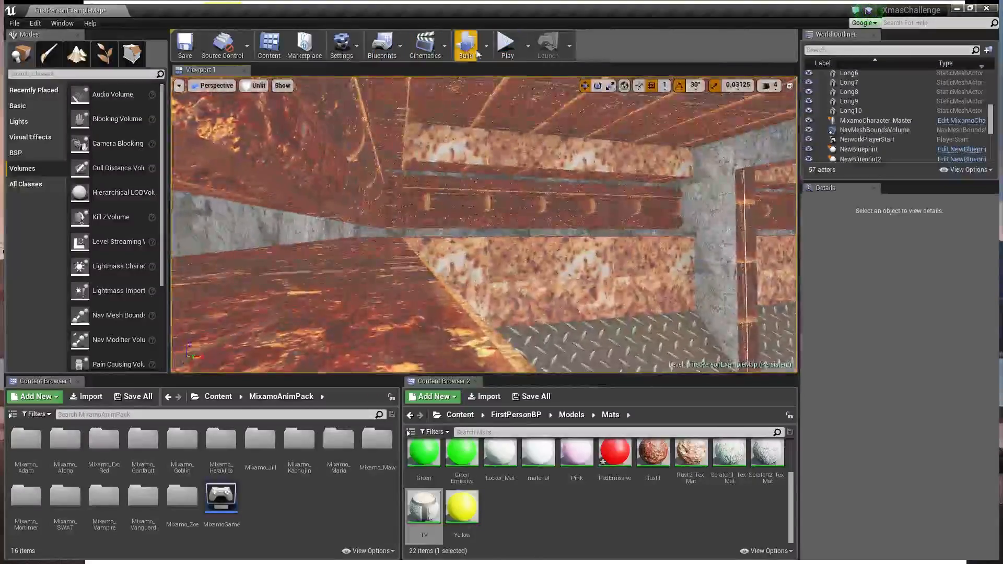
- Playtest the level, walk through the dark corridor with the flashlight, and stop the session
{"action": "left_click", "coordinate": [507, 44]}
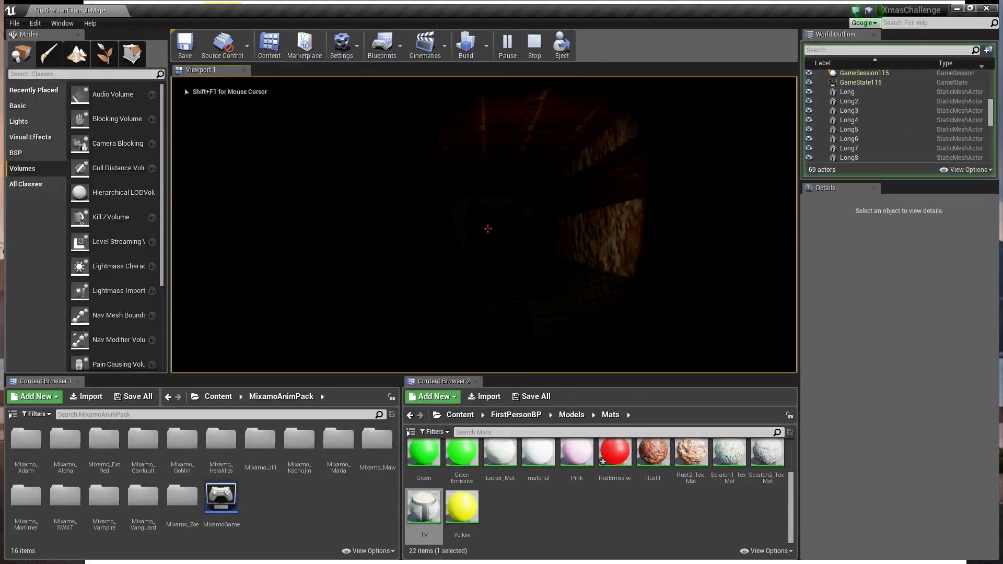
{"action": "key", "text": "w"}
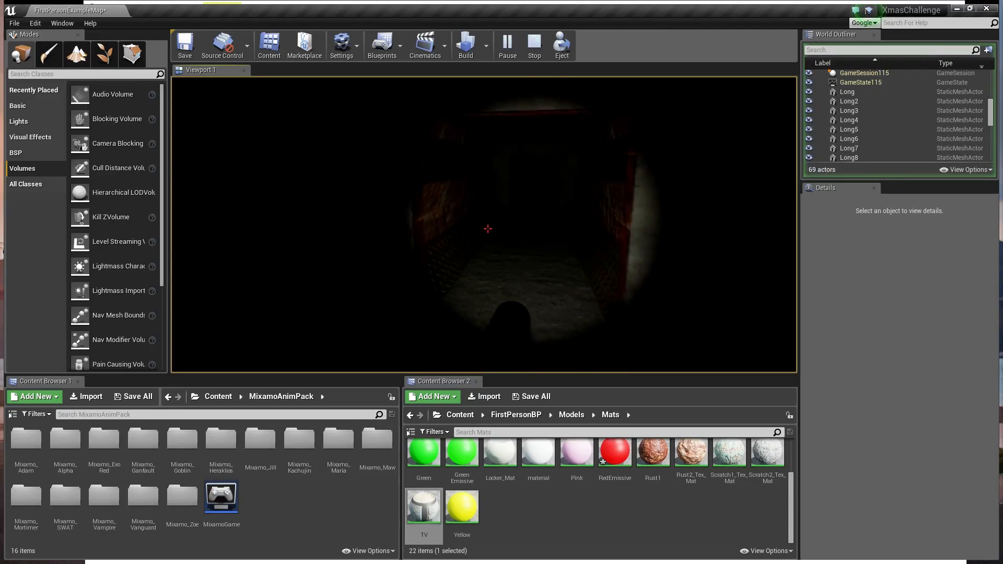
{"action": "key", "text": "w"}
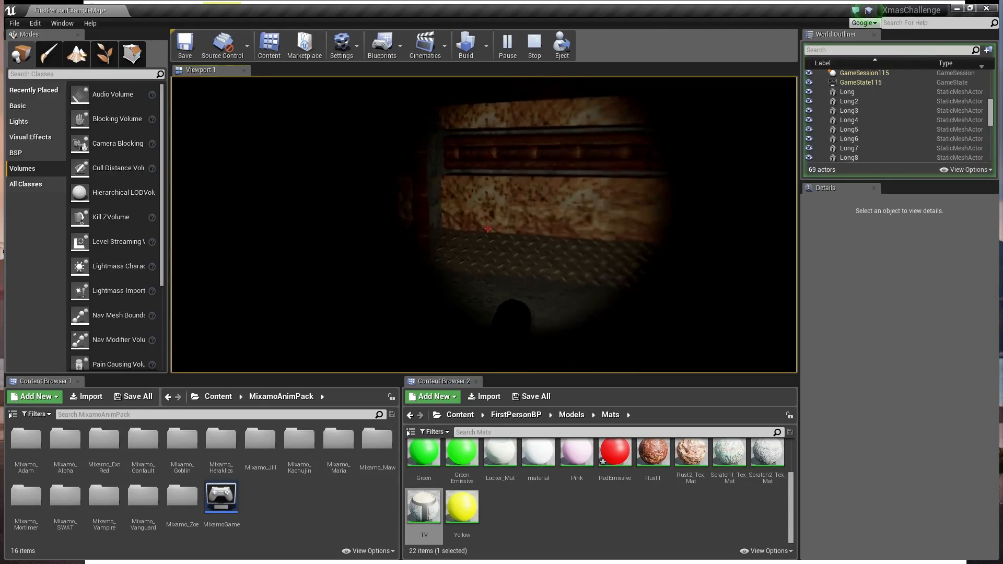
{"action": "key", "text": "Escape"}
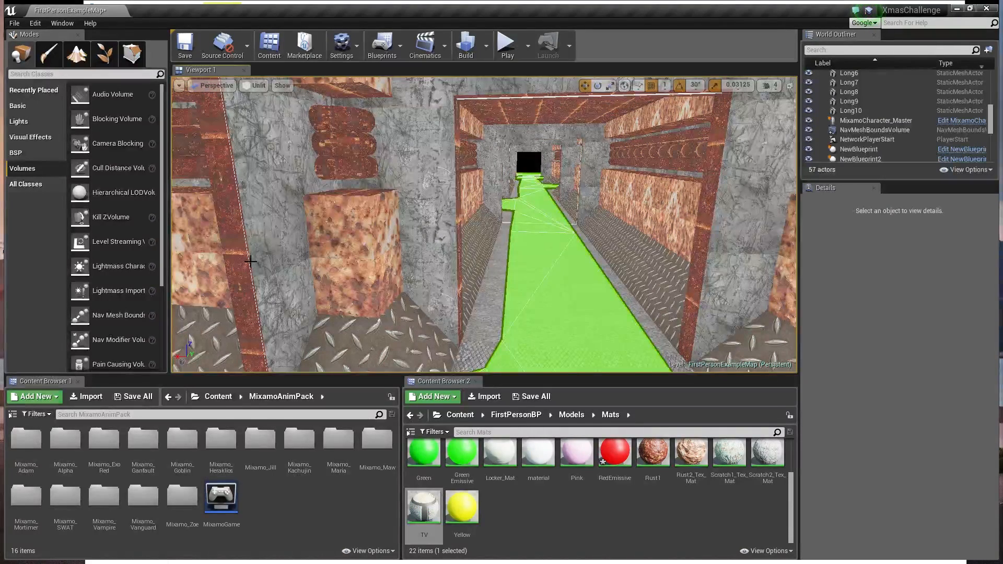
- Inspect the outside of the level's rooms and corridors beyond the walls
{"action": "key", "text": "w"}
{"action": "right_click_drag", "start_coordinate": [251, 267], "coordinate": [272, 219]}
{"action": "key", "text": "w"}
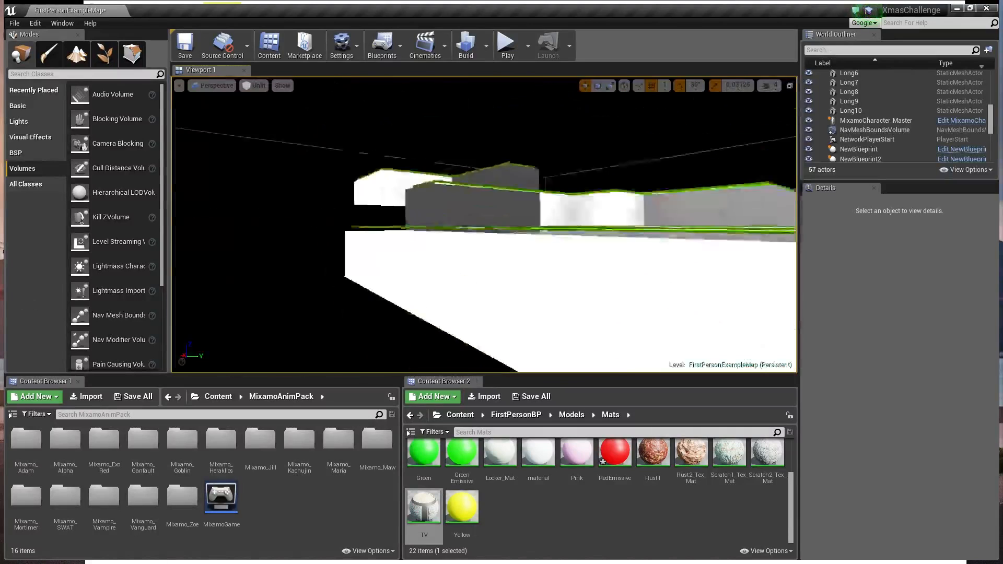
{"action": "key", "text": "w"}
{"action": "right_click_drag", "start_coordinate": [430, 267], "coordinate": [413, 240]}
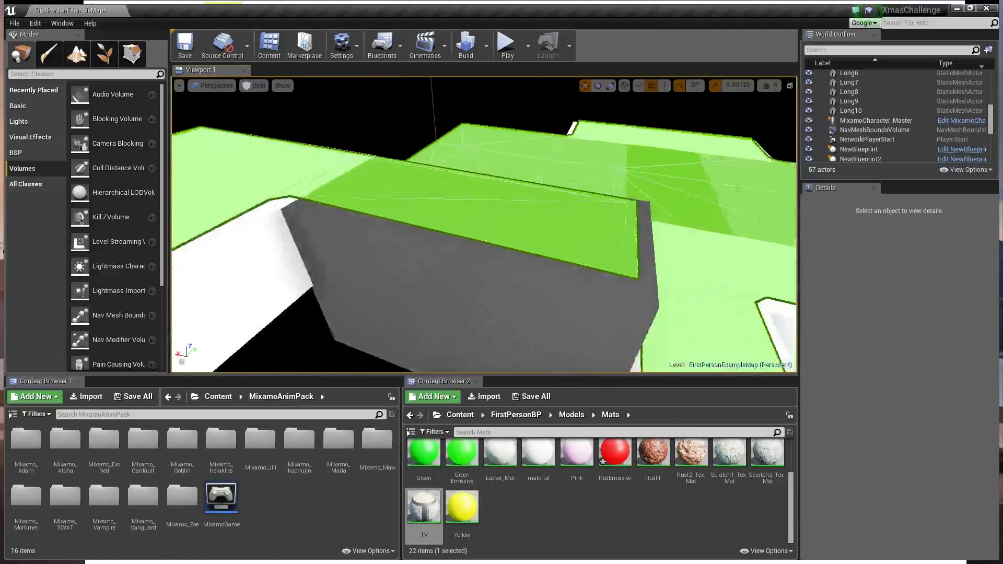
{"action": "key", "text": "s"}
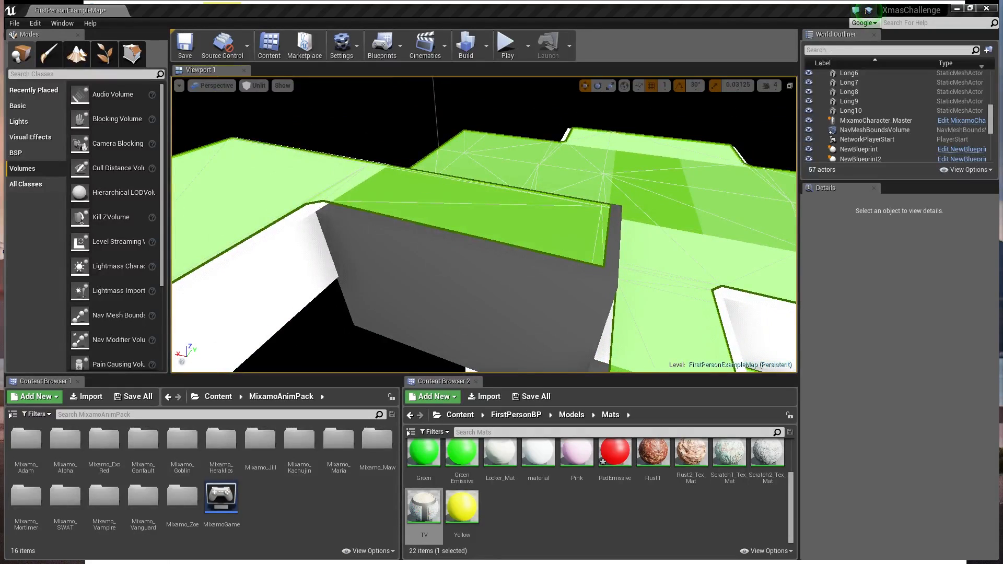
- Switch to the Epic Games Launcher, search the Marketplace for "mixamo" and open the Mixamo Animation Pack page
{"action": "left_click_drag", "start_coordinate": [1002, 117], "coordinate": [527, 33]}
{"action": "left_click", "coordinate": [235, 211]}
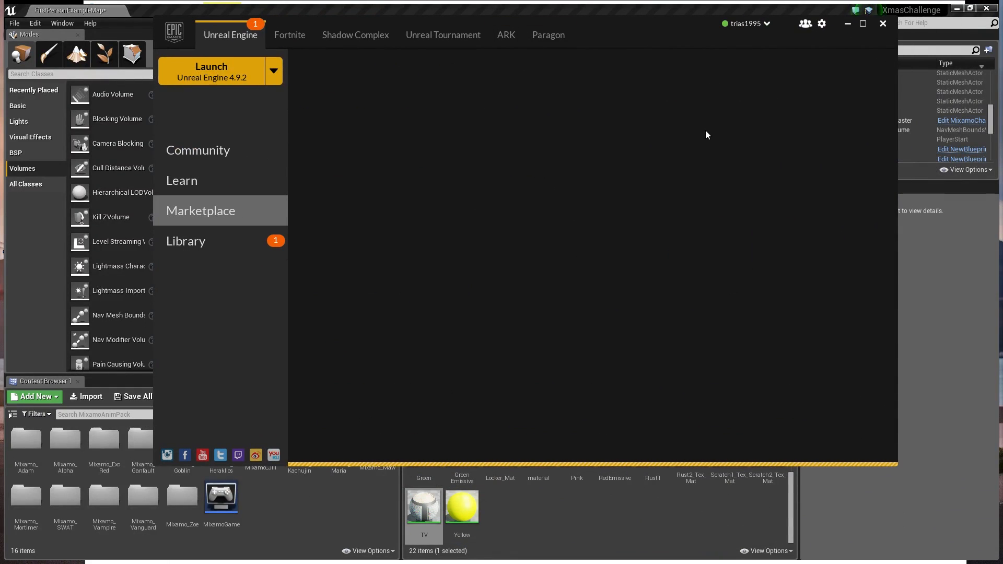
{"action": "left_click", "coordinate": [799, 74]}
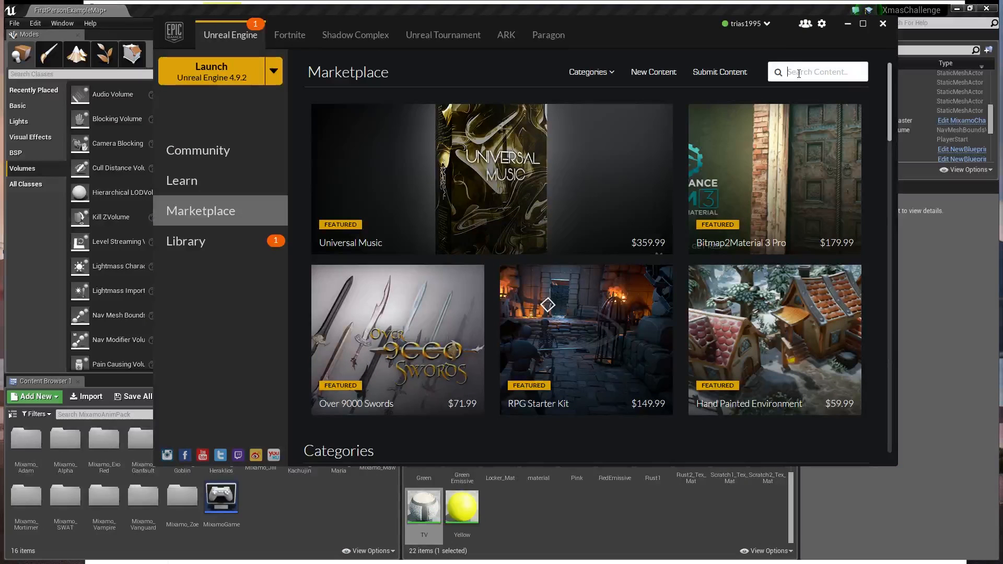
{"action": "type", "text": "mixamo"}
{"action": "key", "text": "Return"}
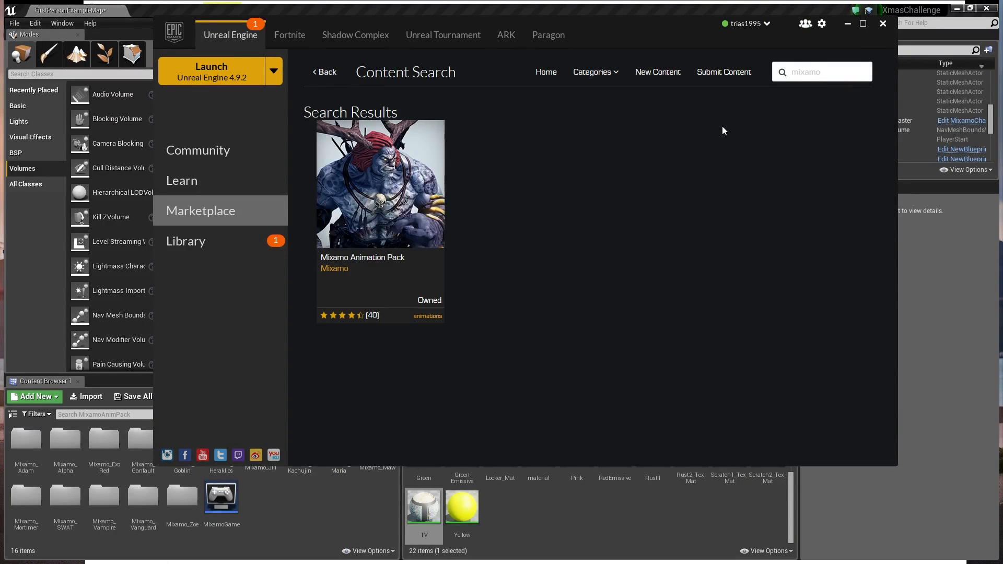
{"action": "left_click", "coordinate": [380, 181]}
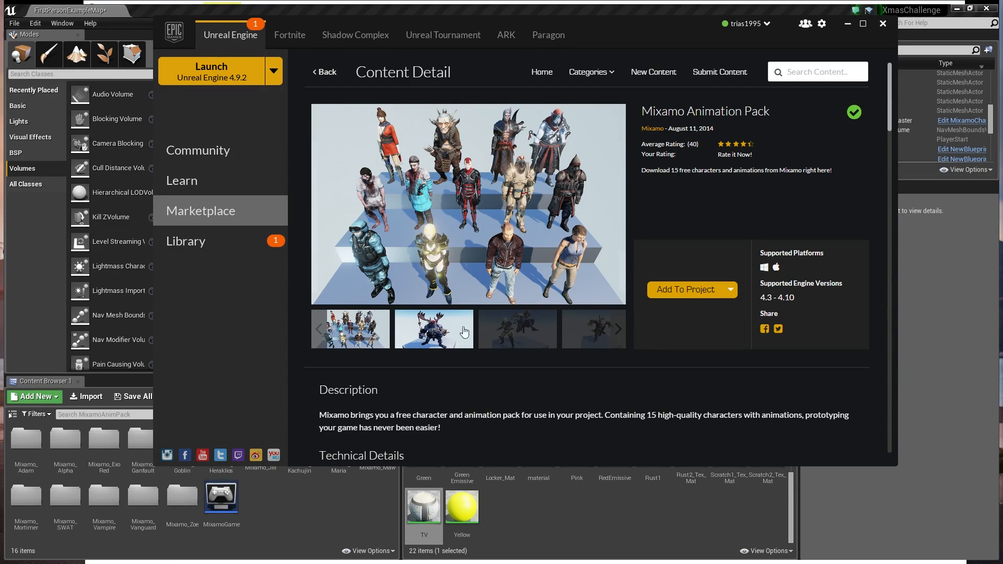
- Look through the Mixamo Animation Pack's preview images and put the launcher away
{"action": "left_click", "coordinate": [517, 330]}
{"action": "left_click", "coordinate": [599, 337]}
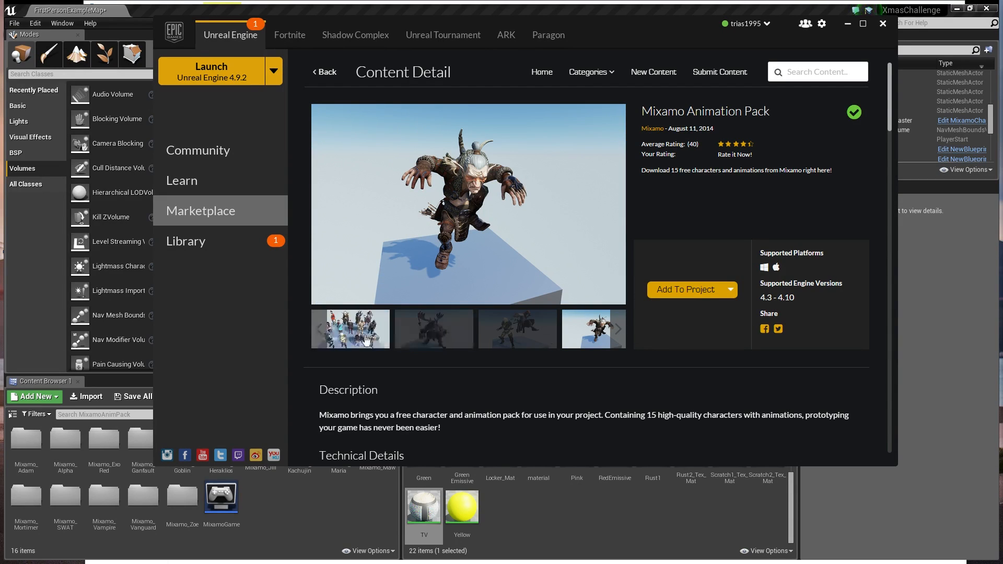
{"action": "left_click", "coordinate": [316, 332]}
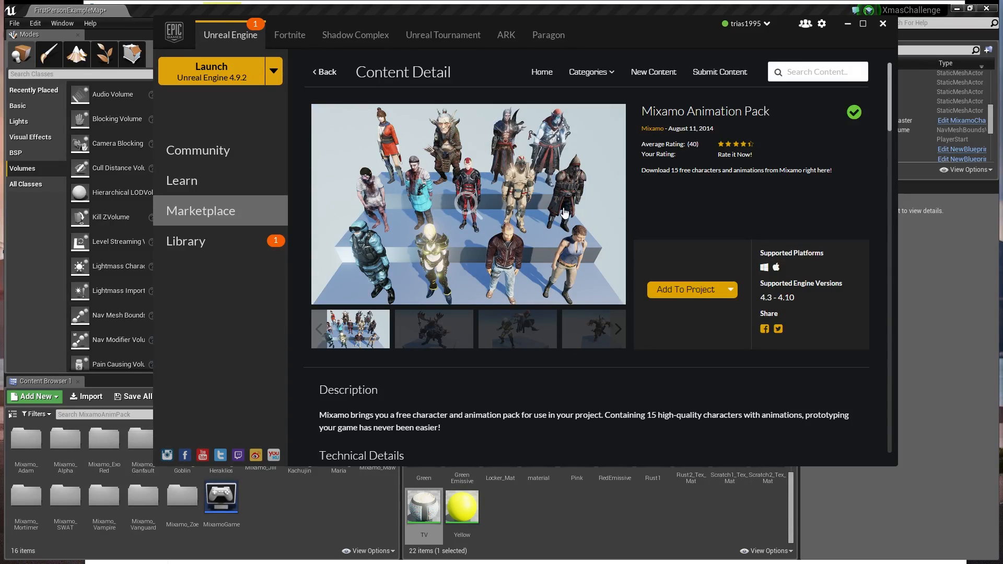
{"action": "left_click", "coordinate": [849, 24]}
- Inspect the details and tags of the NewBlueprint4 actor and the Pickup keycard on the rusty block
{"action": "right_click_drag", "start_coordinate": [484, 225], "coordinate": [469, 251]}
{"action": "key", "text": "w"}
{"action": "key", "text": "w"}
{"action": "right_click_drag", "start_coordinate": [511, 215], "coordinate": [511, 215]}
{"action": "left_click", "coordinate": [512, 260]}
{"action": "right_click_drag", "start_coordinate": [513, 260], "coordinate": [512, 259]}
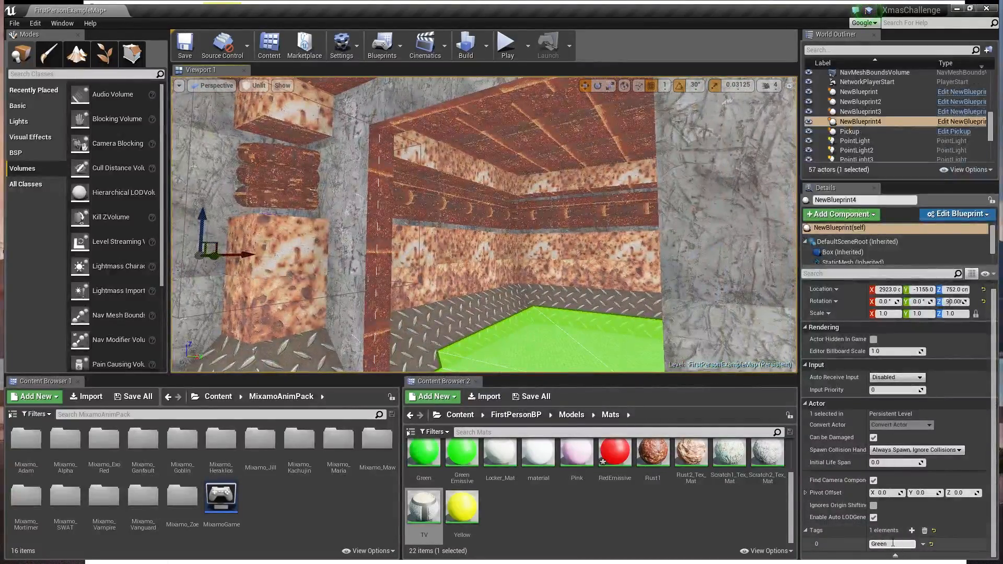
{"action": "right_click_drag", "start_coordinate": [476, 252], "coordinate": [476, 253]}
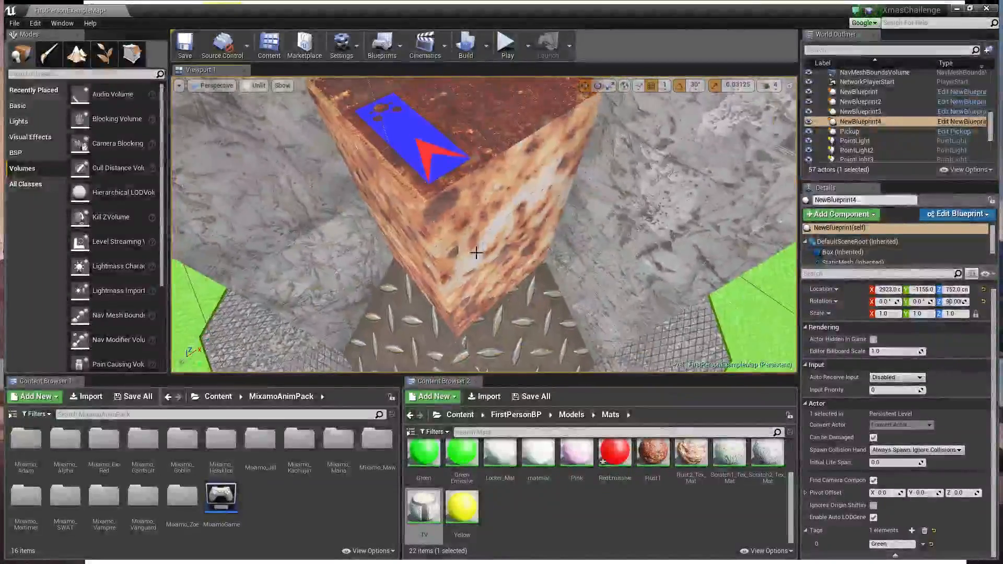
{"action": "left_click", "coordinate": [413, 137]}
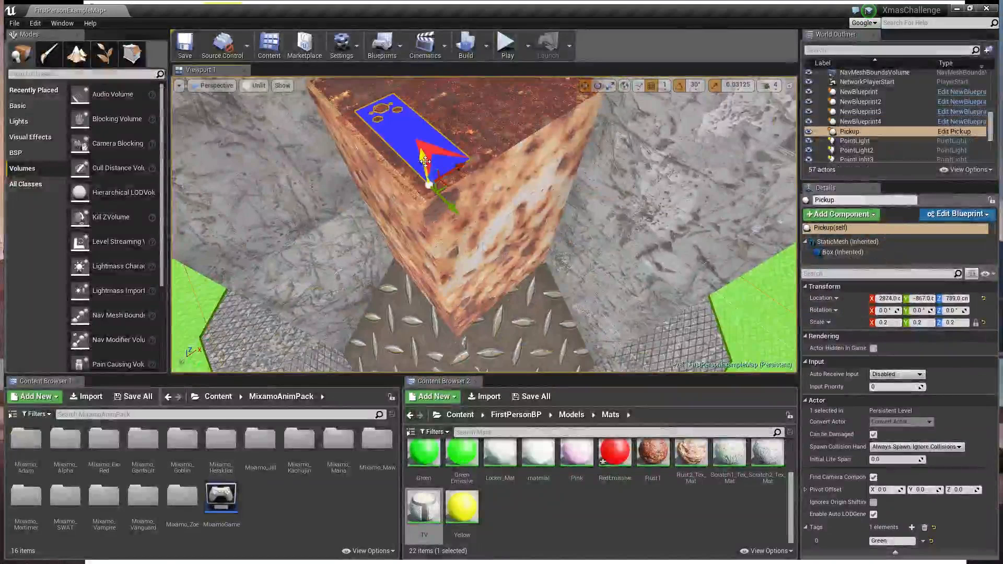
- Start a play test of the level and pick up the green keycard
{"action": "left_click", "coordinate": [506, 53]}
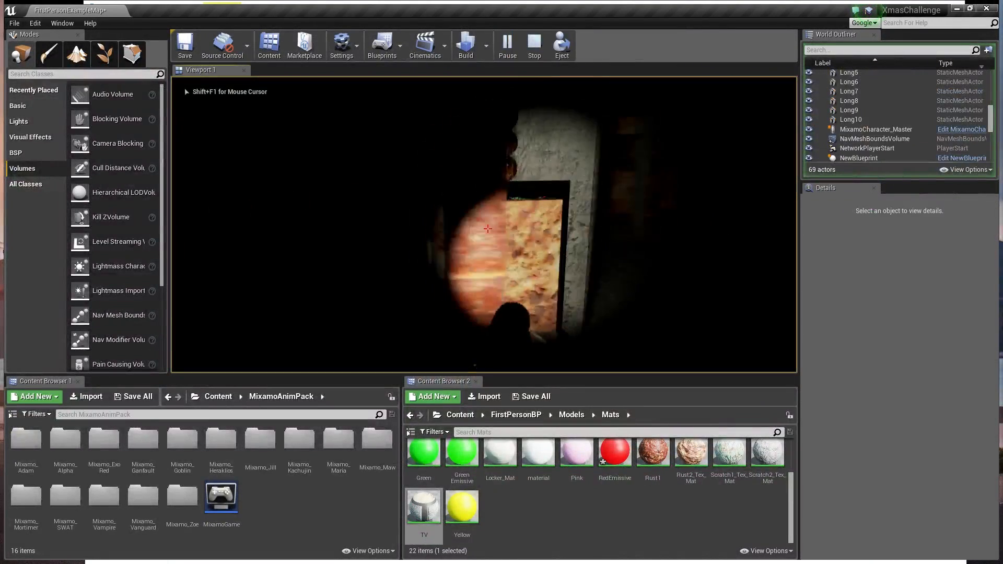
{"action": "key", "text": "w"}
{"action": "key", "text": "e"}
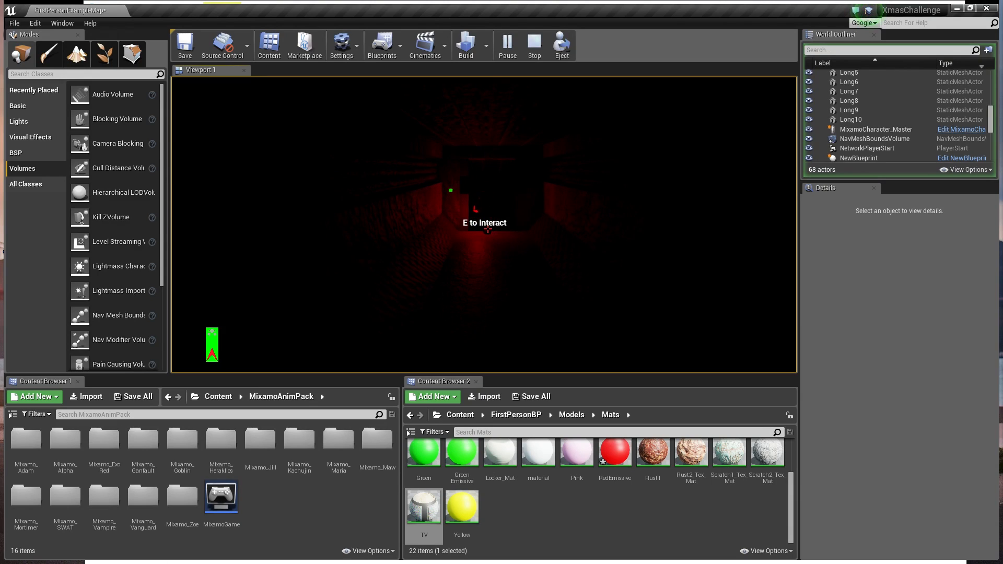
- Explore the dark, red-lit corridors while switching the flashlight on and off, and end the play test
{"action": "key", "text": "f"}
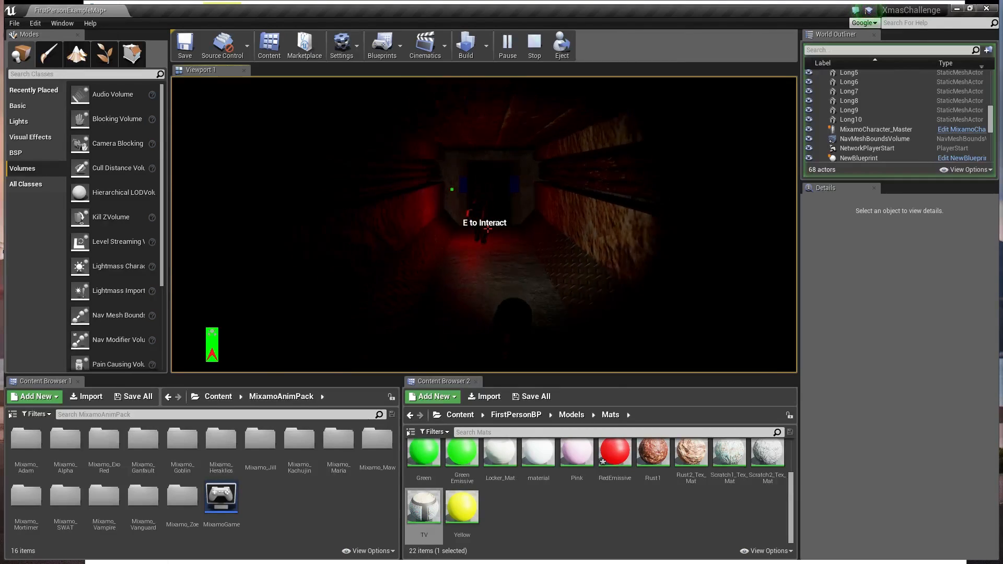
{"action": "key", "text": "w"}
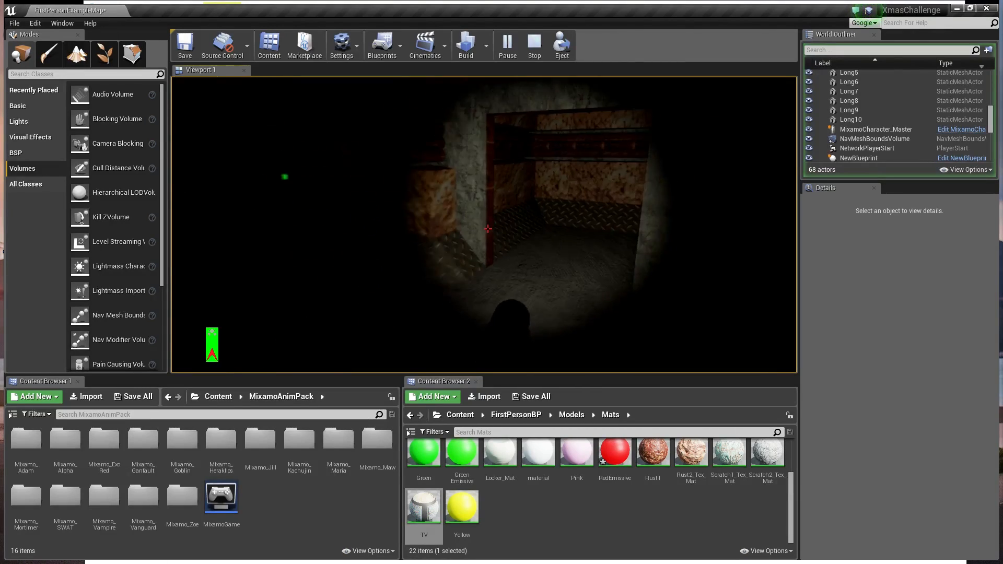
{"action": "key", "text": "w"}
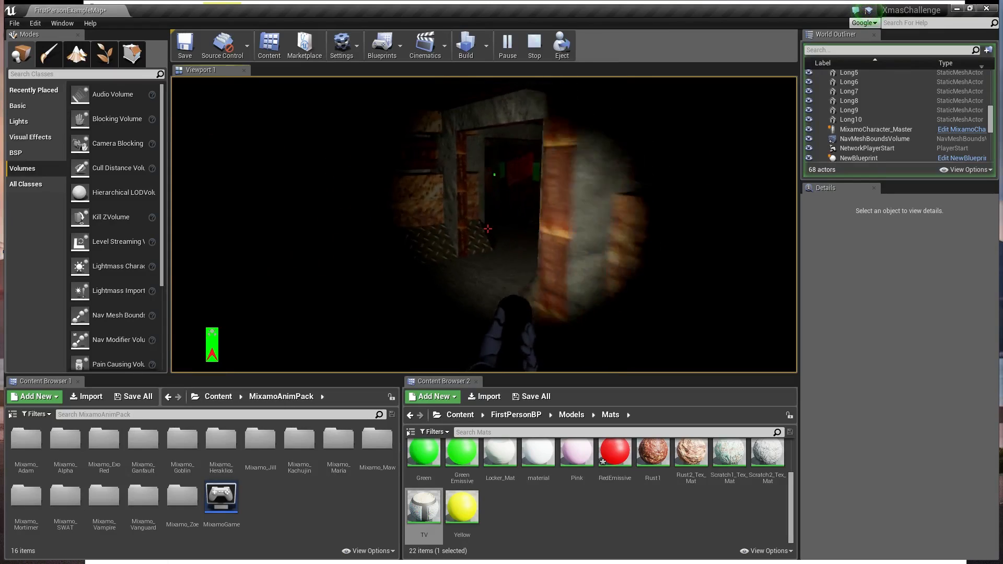
{"action": "key", "text": "f"}
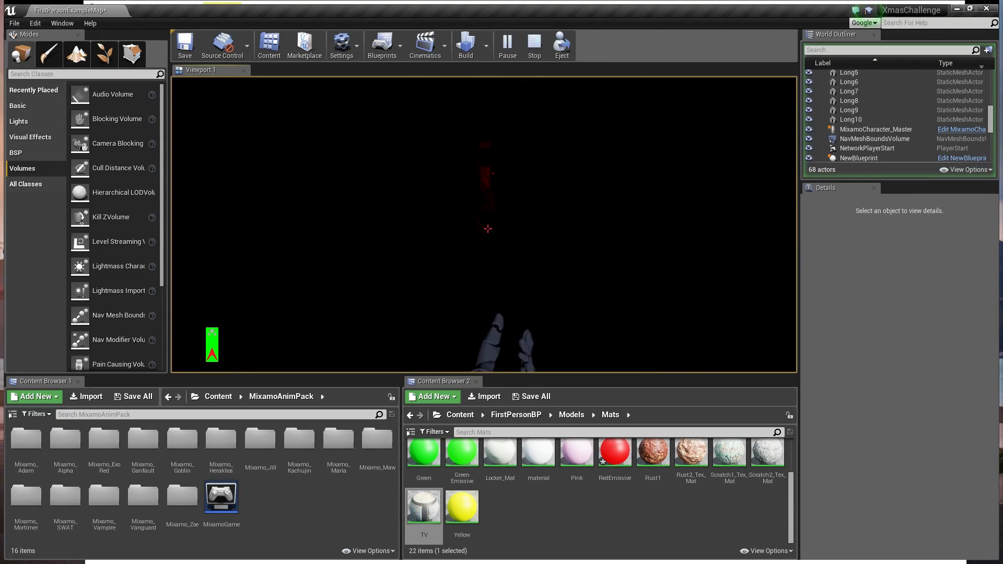
{"action": "key", "text": "d"}
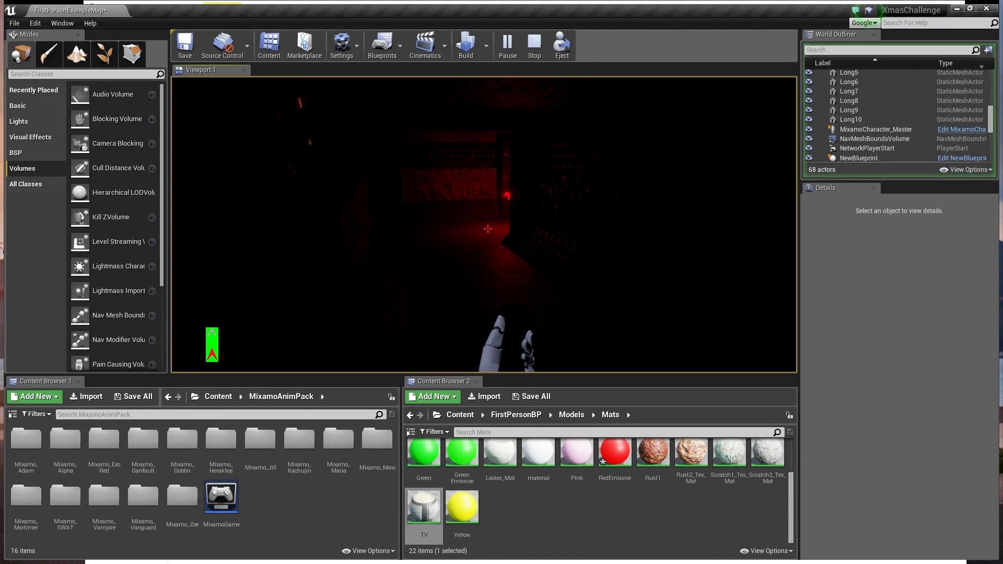
{"action": "key", "text": "w"}
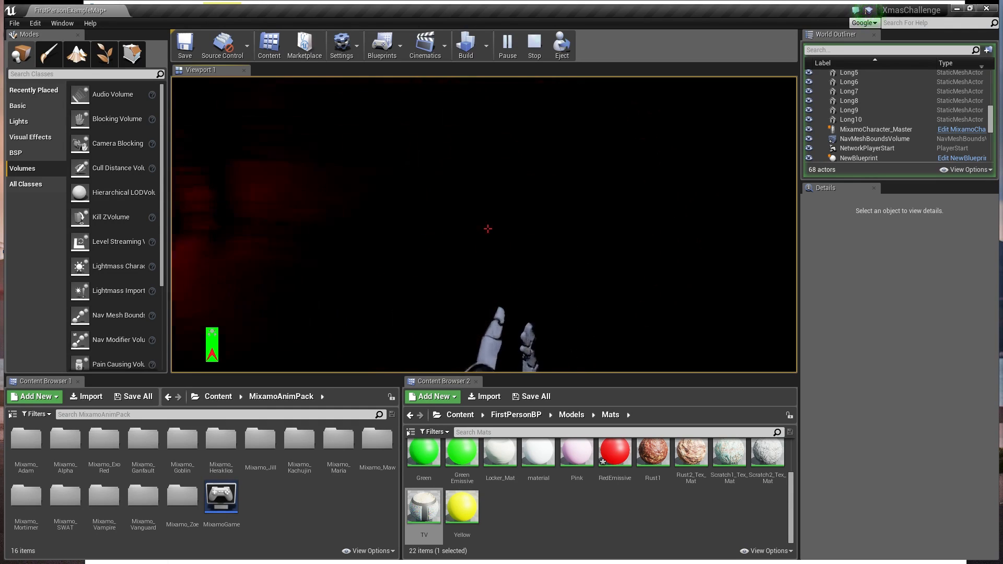
{"action": "key", "text": "w"}
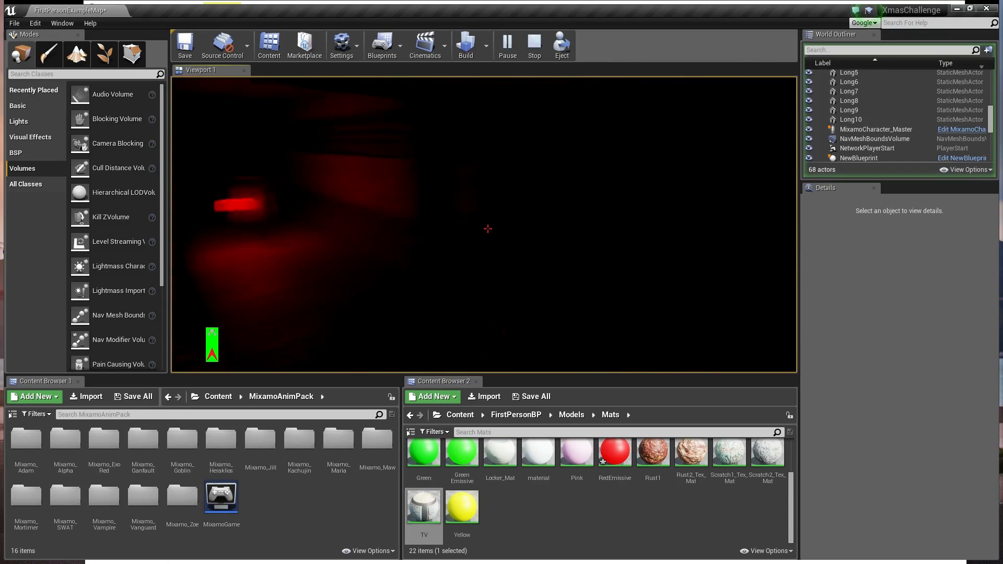
{"action": "key", "text": "f"}
{"action": "key", "text": "f"}
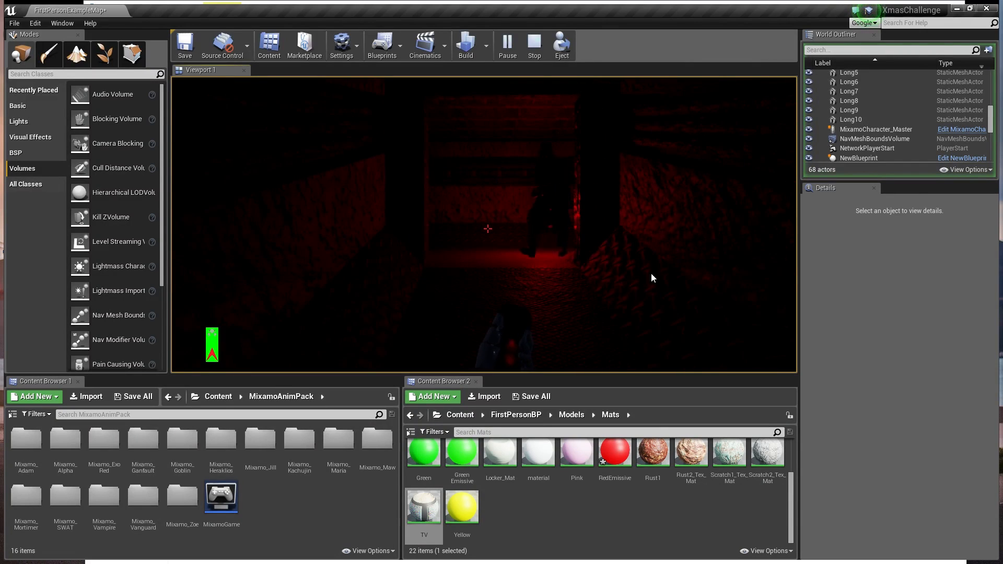
{"action": "key", "text": "Escape"}
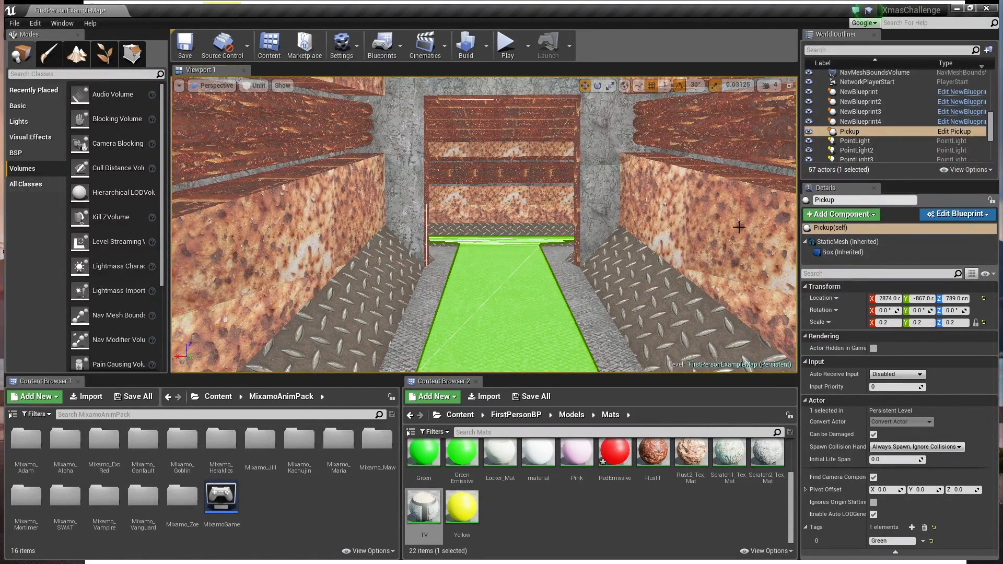
- Focus on the Pickup keycard in the level and select the nearby NewBlueprint4 door
{"action": "left_click", "coordinate": [711, 151]}
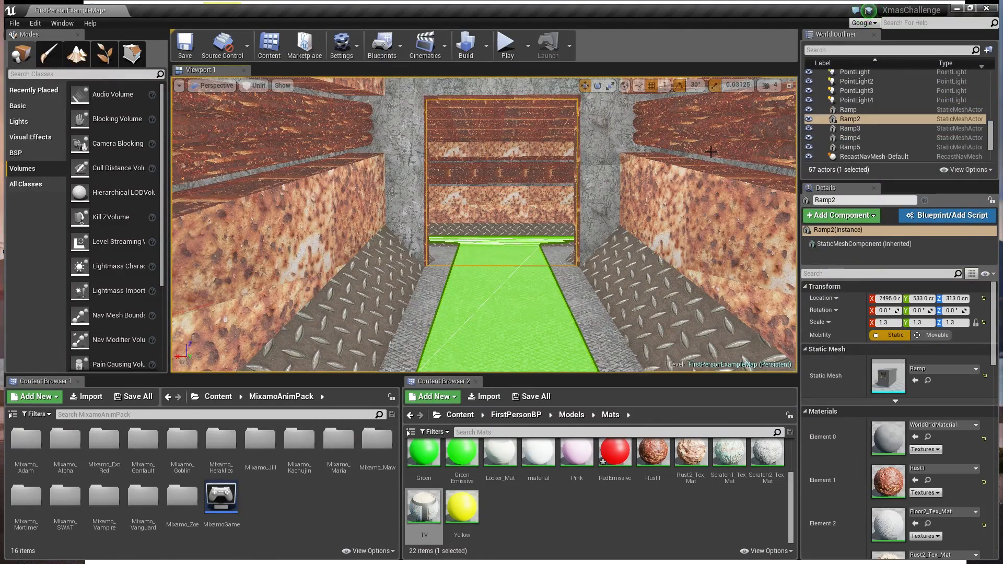
{"action": "left_click", "coordinate": [858, 93]}
{"action": "scroll", "coordinate": [848, 120], "scroll_direction": "up", "scroll_amount": 3}
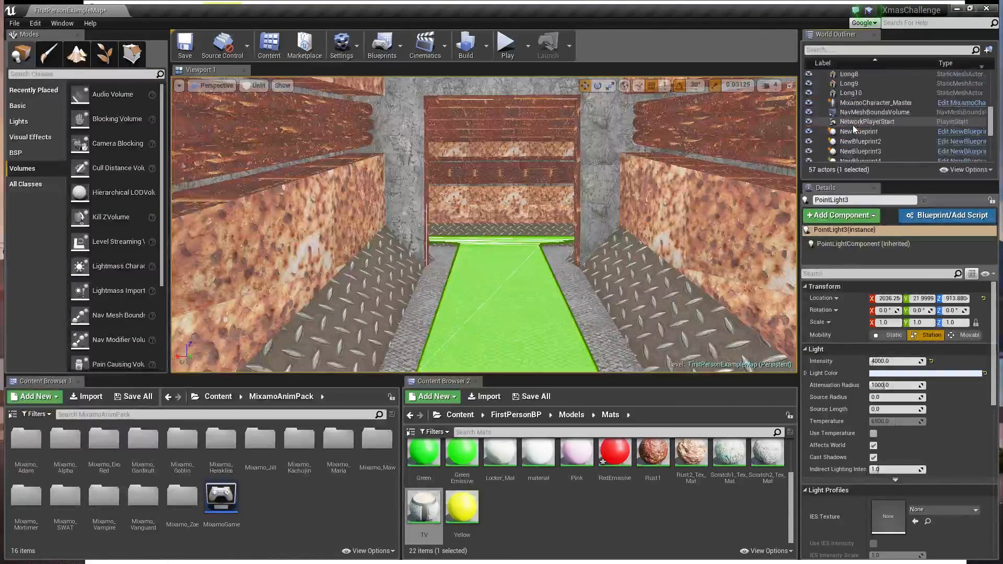
{"action": "double_click", "coordinate": [850, 121]}
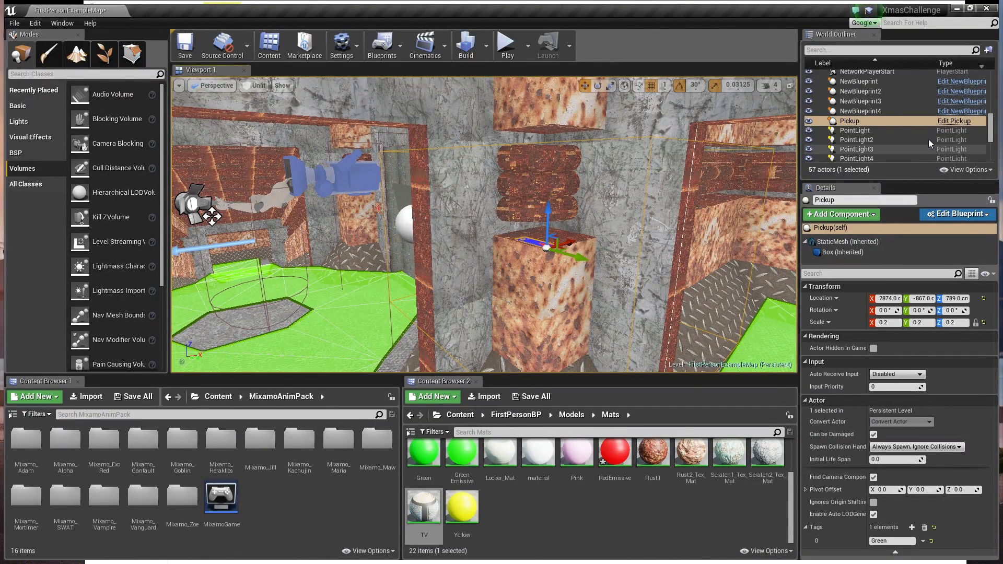
{"action": "left_click_drag", "start_coordinate": [634, 214], "coordinate": [564, 151]}
{"action": "right_click_drag", "start_coordinate": [564, 151], "coordinate": [537, 166]}
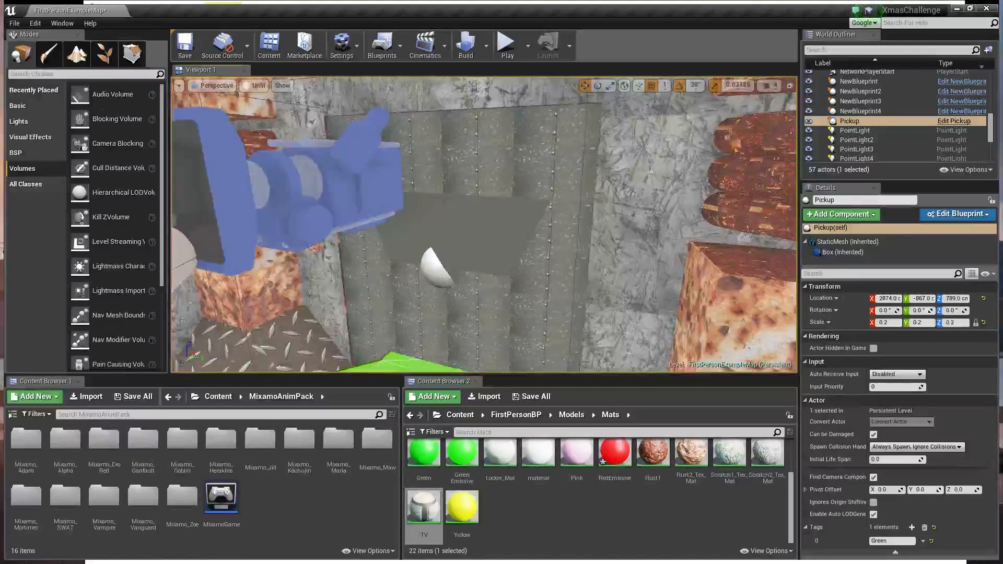
{"action": "left_click", "coordinate": [537, 167]}
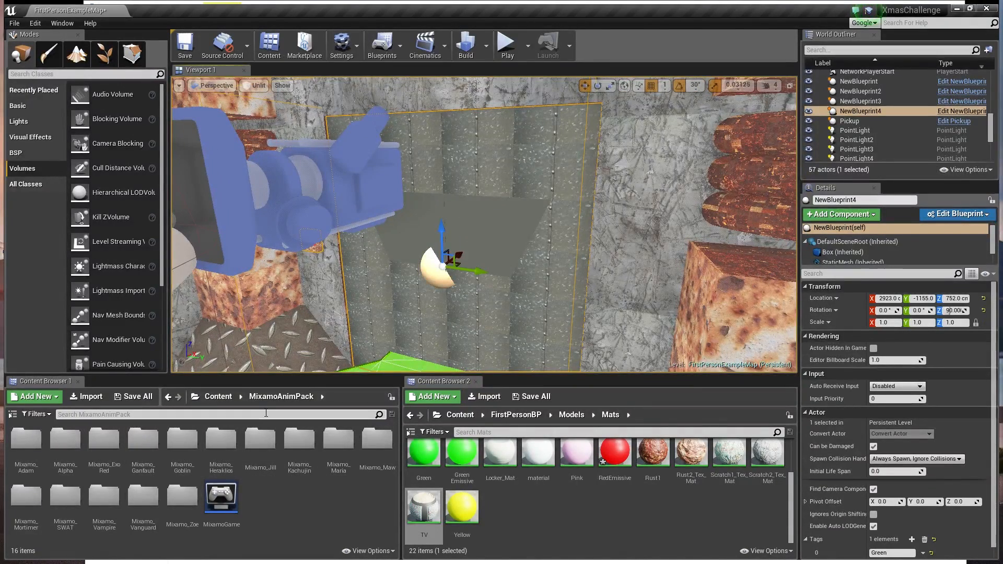
- Open NewBlueprint from the Blueprints folder of FirstPersonBP
{"action": "left_click", "coordinate": [218, 397]}
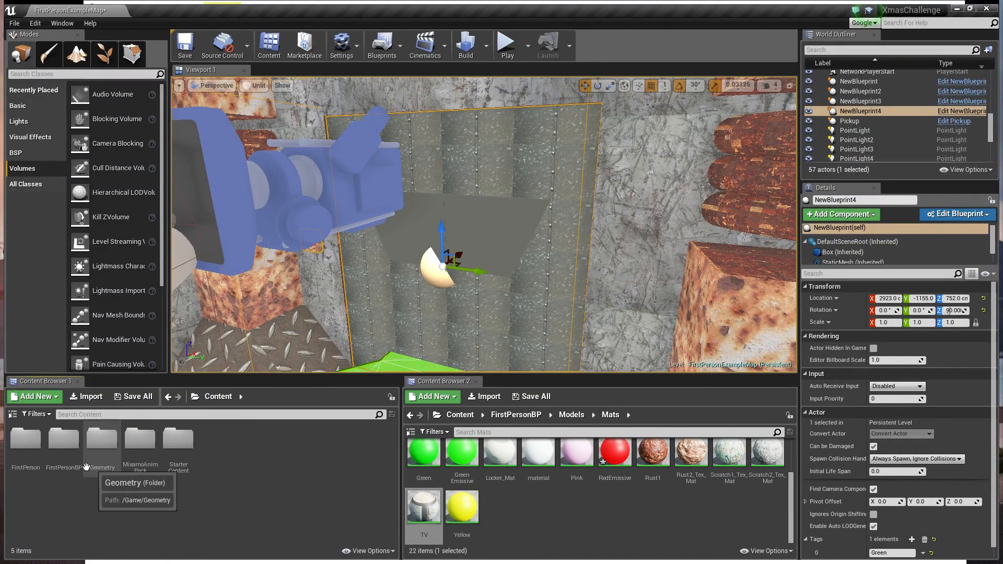
{"action": "double_click", "coordinate": [103, 444]}
{"action": "double_click", "coordinate": [102, 441]}
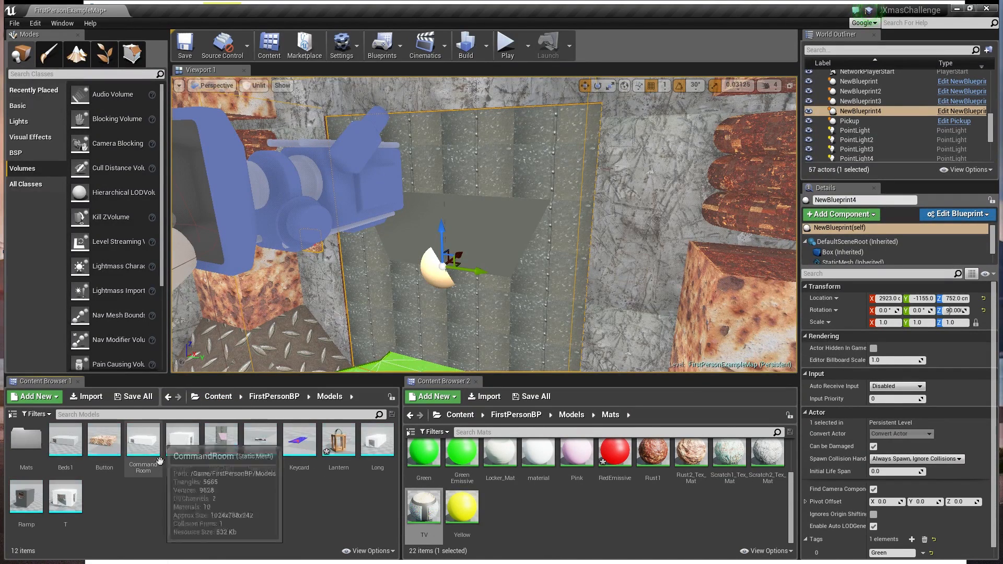
{"action": "left_click", "coordinate": [259, 402]}
{"action": "double_click", "coordinate": [25, 441]}
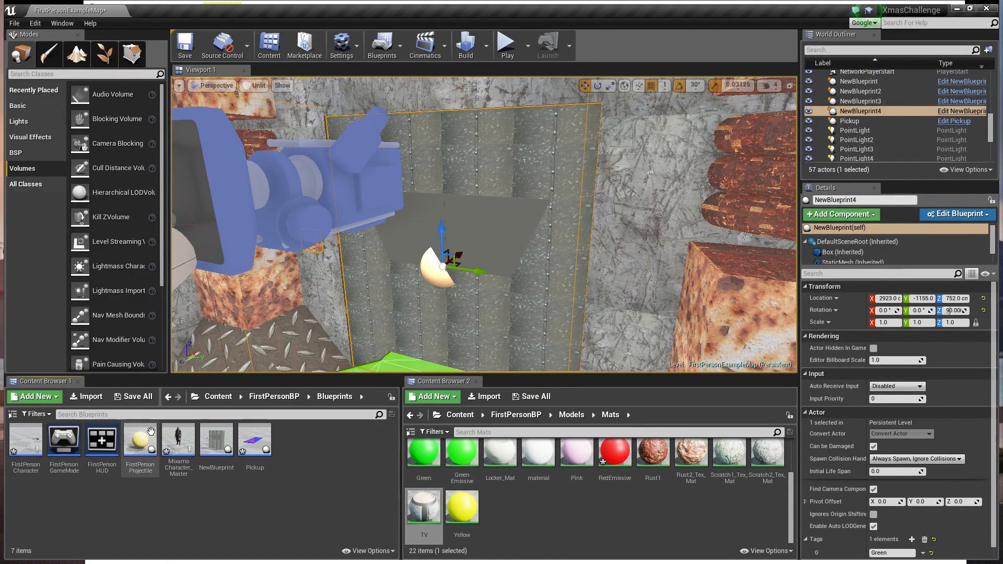
{"action": "double_click", "coordinate": [222, 430]}
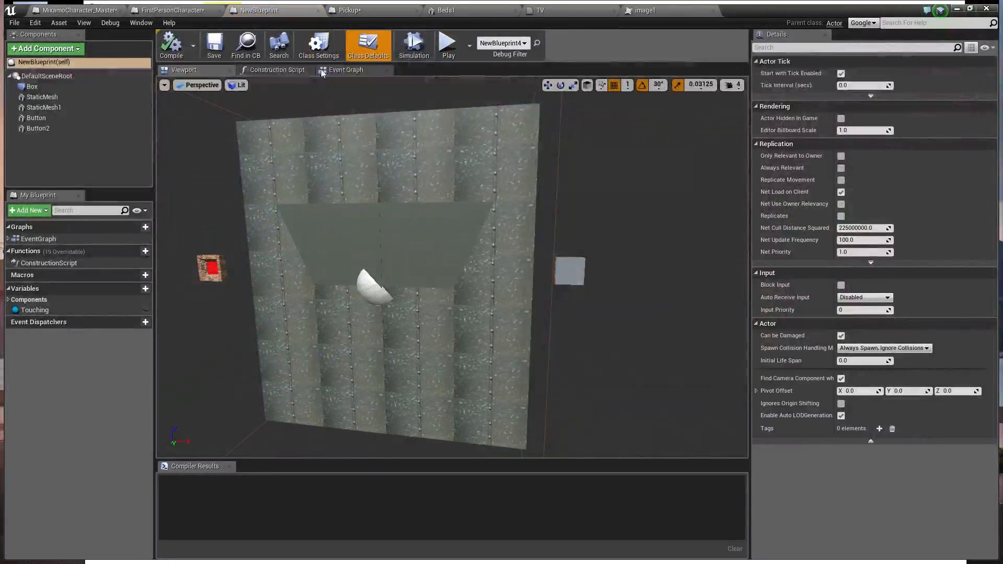
- Examine how Event BeginPlay in the Event Graph checks the Blue tag and sets the blue material on both static meshes
{"action": "left_click", "coordinate": [346, 69]}
{"action": "scroll", "coordinate": [319, 219], "scroll_direction": "up", "scroll_amount": 3}
{"action": "scroll", "coordinate": [319, 219], "scroll_direction": "up", "scroll_amount": 5}
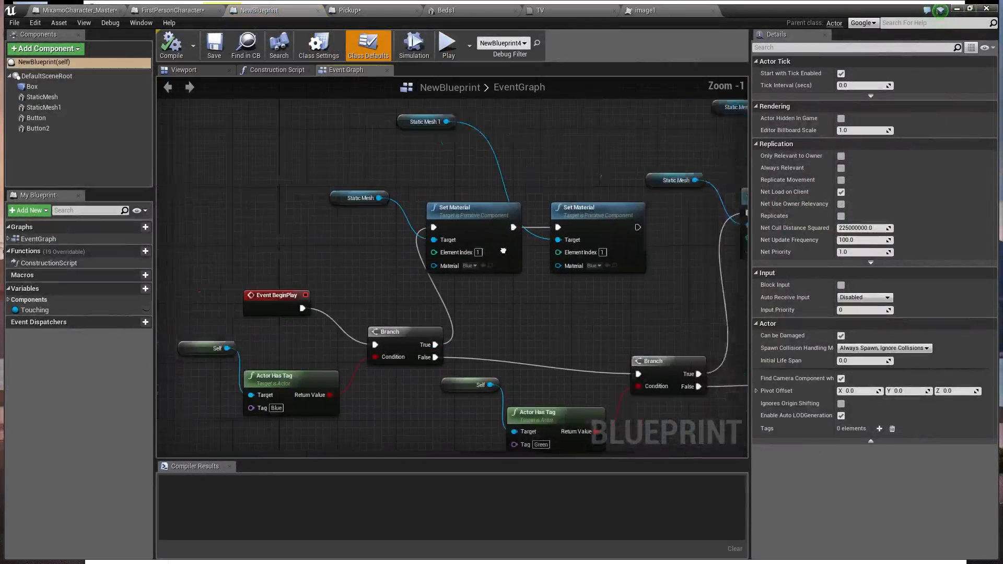
{"action": "left_click", "coordinate": [270, 219]}
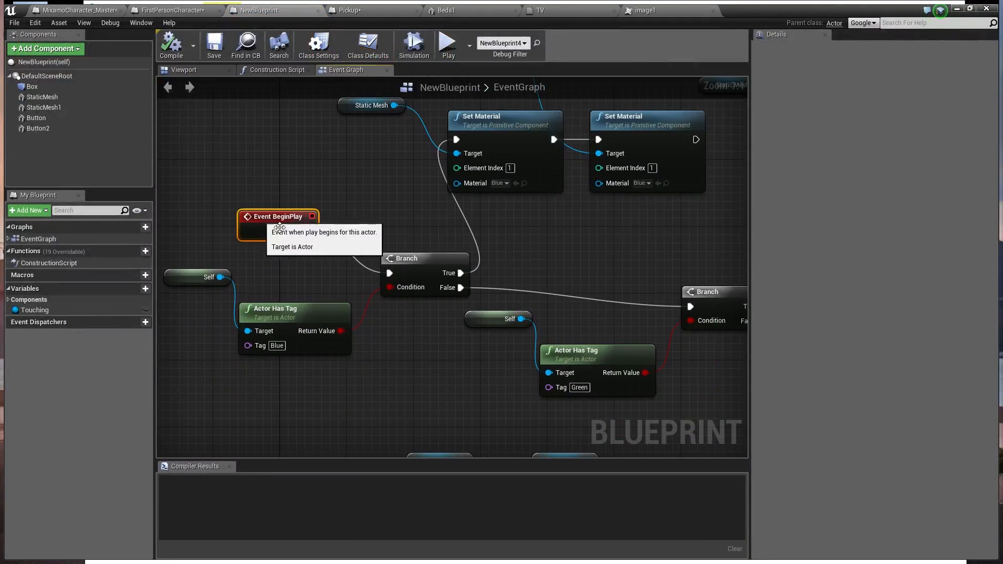
{"action": "right_click_drag", "start_coordinate": [434, 239], "coordinate": [429, 232]}
{"action": "left_click", "coordinate": [298, 319]}
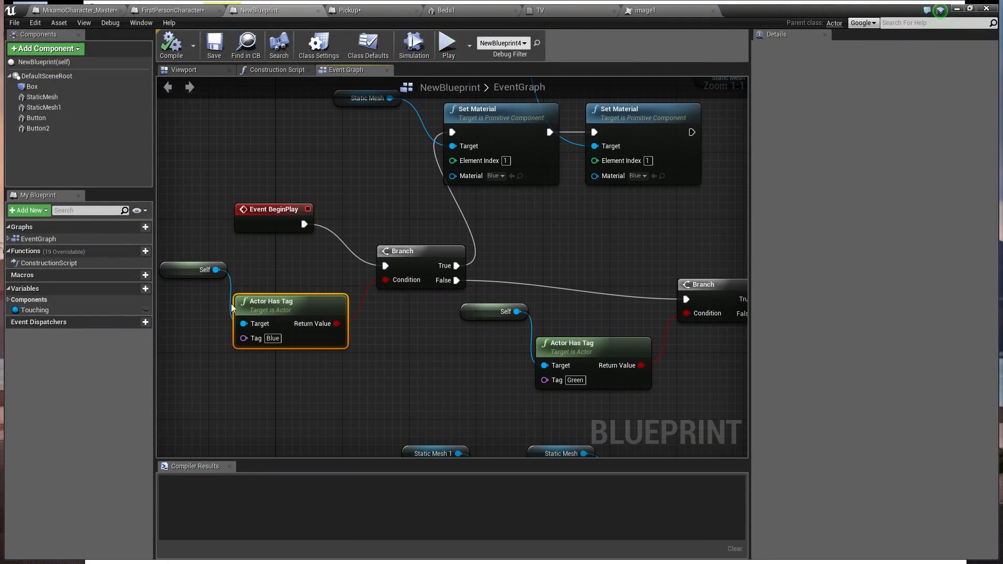
{"action": "right_click_drag", "start_coordinate": [403, 342], "coordinate": [356, 351]}
{"action": "right_click_drag", "start_coordinate": [411, 286], "coordinate": [387, 357]}
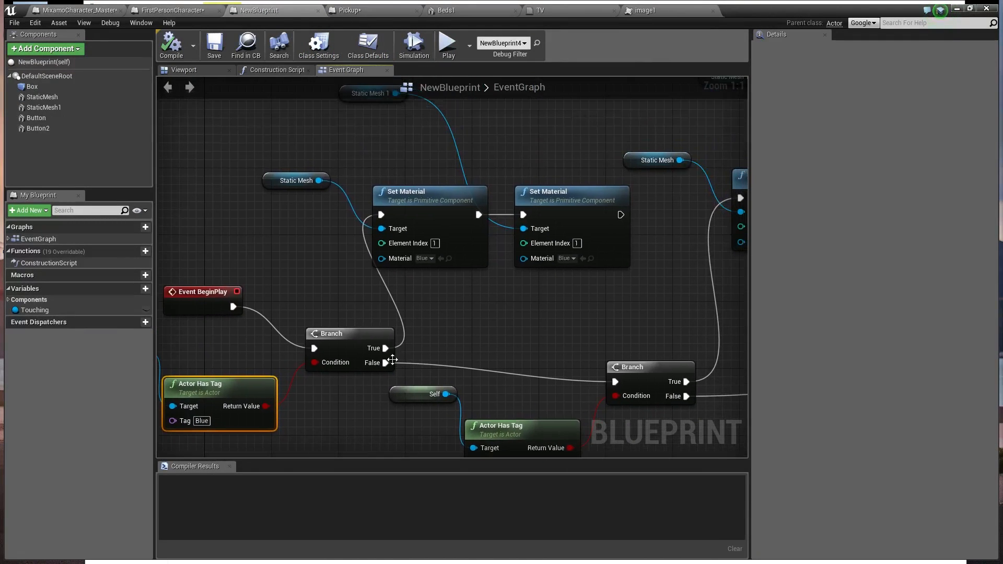
{"action": "right_click_drag", "start_coordinate": [295, 95], "coordinate": [235, 164]}
{"action": "left_click_drag", "start_coordinate": [235, 139], "coordinate": [463, 326]}
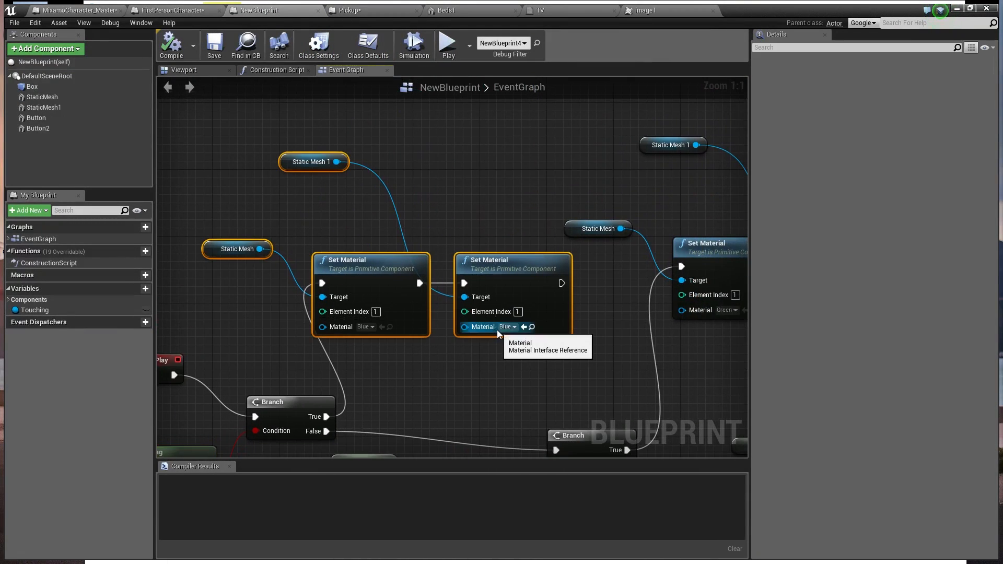
- Move the blueprint window aside to check the tags of the NewBlueprint4 door, and briefly play the level
{"action": "left_click_drag", "start_coordinate": [882, 8], "coordinate": [598, 449]}
{"action": "left_click", "coordinate": [497, 230]}
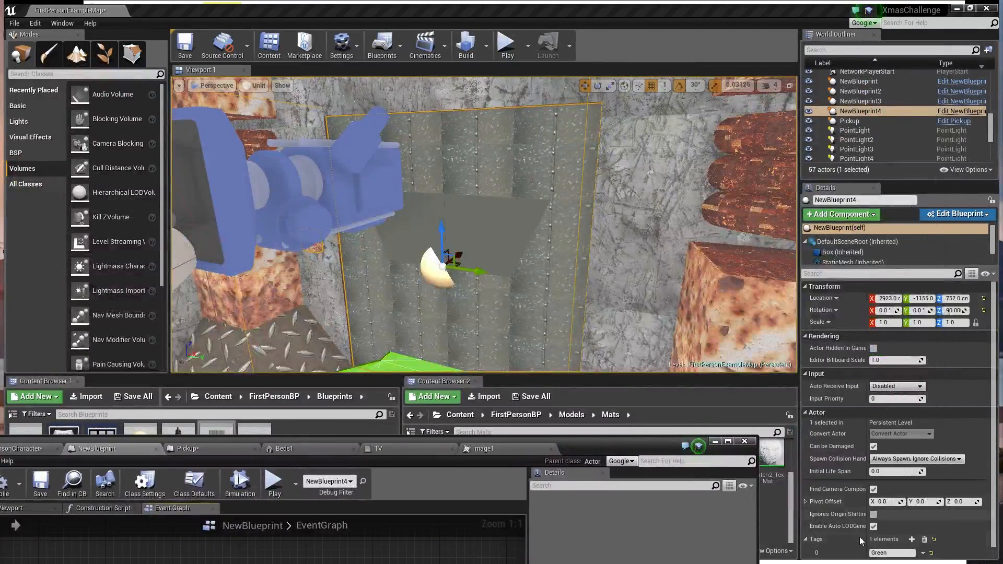
{"action": "left_click", "coordinate": [507, 45]}
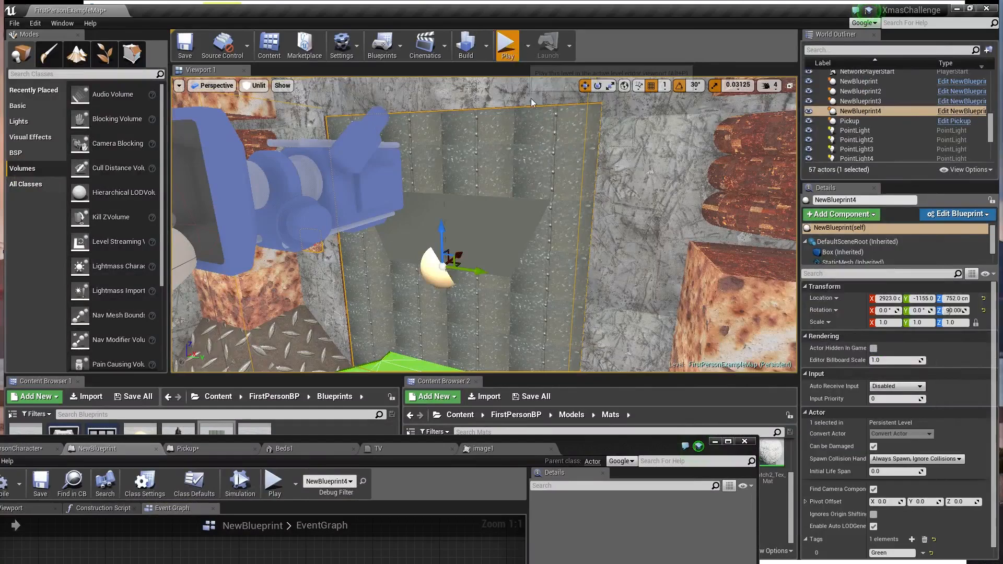
{"action": "key", "text": "Escape"}
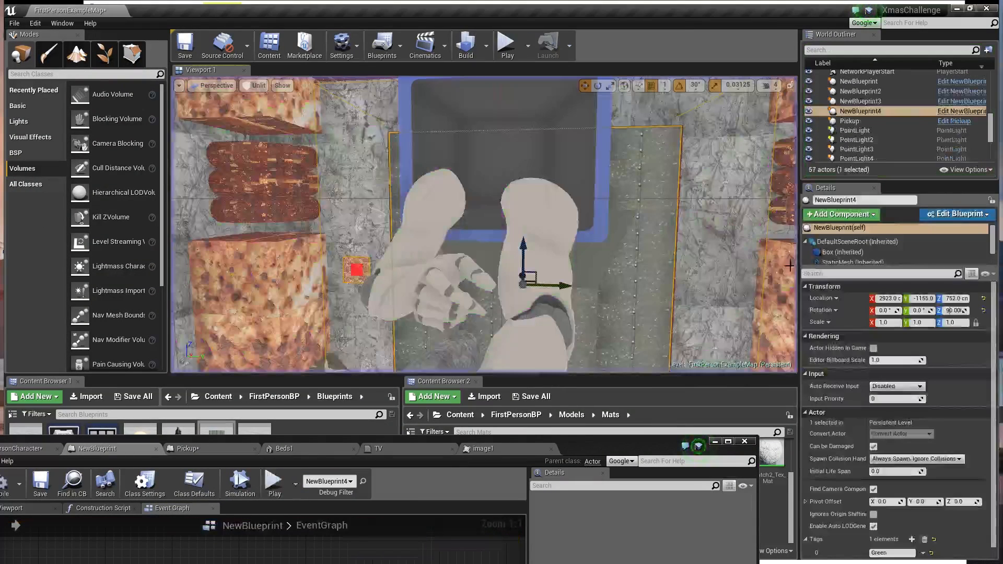
- Return to NewBlueprint's Event Graph and examine the Green tag branch with its Set Material nodes
{"action": "double_click", "coordinate": [617, 447]}
{"action": "right_click_drag", "start_coordinate": [492, 174], "coordinate": [515, 113]}
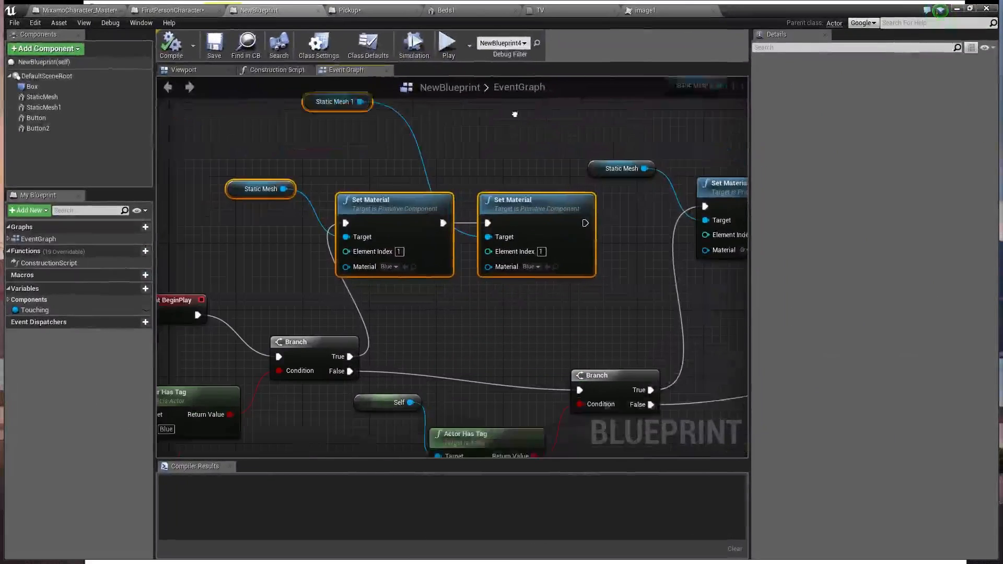
{"action": "scroll", "coordinate": [515, 113], "scroll_direction": "down", "scroll_amount": 3}
{"action": "scroll", "coordinate": [372, 278], "scroll_direction": "up", "scroll_amount": 3}
{"action": "right_click_drag", "start_coordinate": [360, 287], "coordinate": [379, 273]}
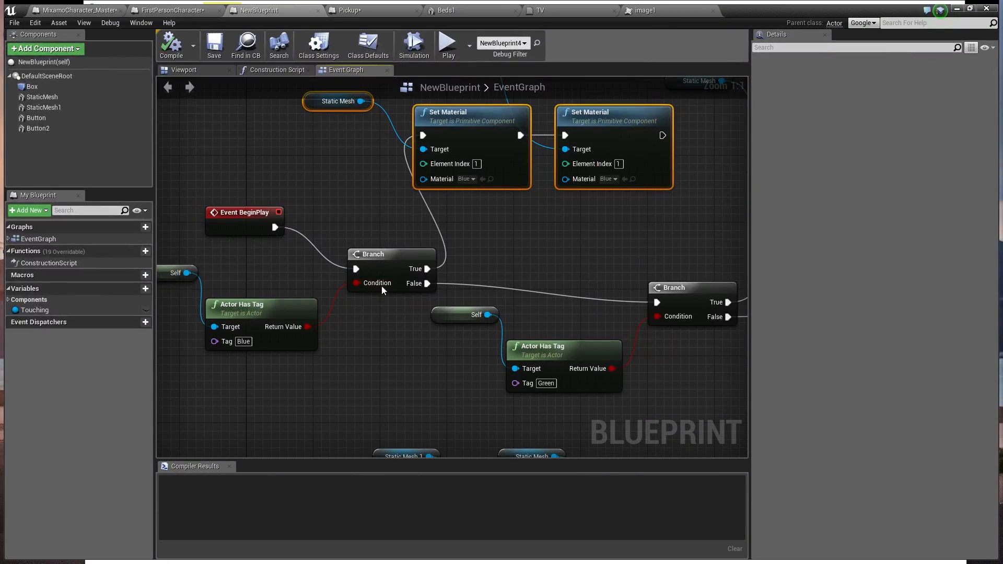
{"action": "right_click_drag", "start_coordinate": [482, 295], "coordinate": [395, 299]}
{"action": "right_click_drag", "start_coordinate": [474, 241], "coordinate": [427, 294]}
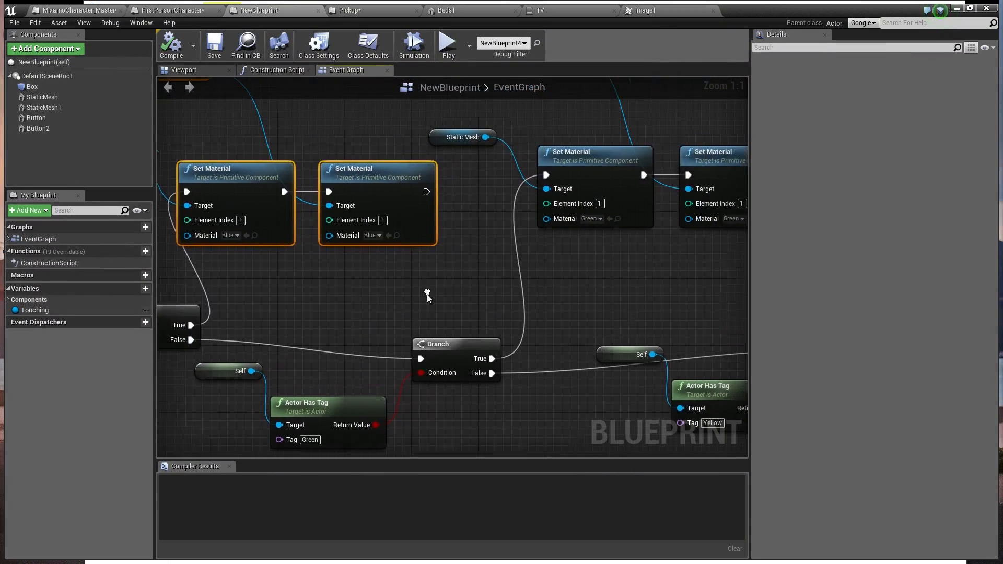
{"action": "right_click_drag", "start_coordinate": [569, 275], "coordinate": [453, 358]}
{"action": "right_click_drag", "start_coordinate": [590, 325], "coordinate": [496, 364]}
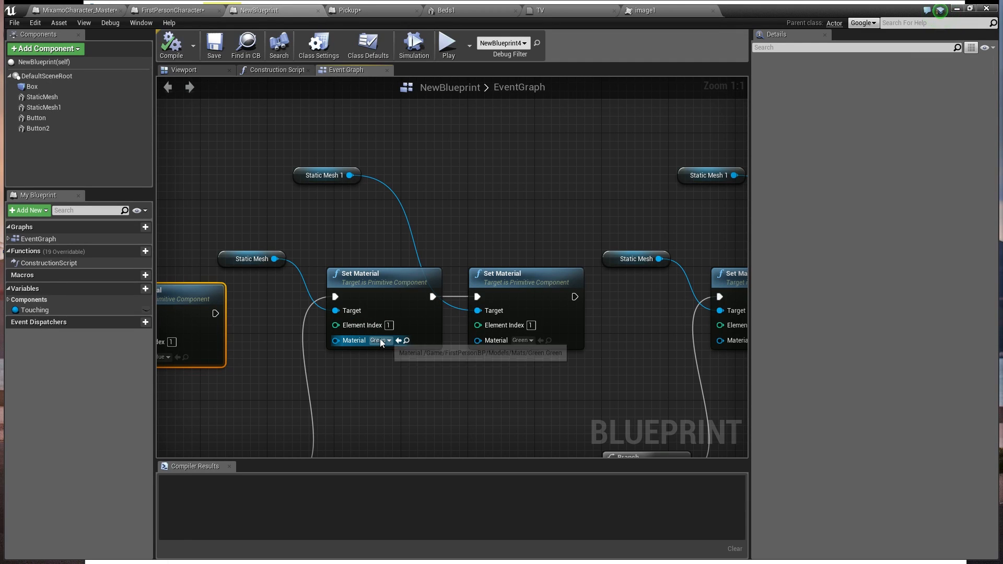
- Move the whole Event BeginPlay group of tag checks and Set Material nodes up, away from the graph's other nodes, and keep it selected
{"action": "scroll", "coordinate": [420, 240], "scroll_direction": "down", "scroll_amount": 6}
{"action": "scroll", "coordinate": [420, 239], "scroll_direction": "up", "scroll_amount": 6}
{"action": "scroll", "coordinate": [506, 269], "scroll_direction": "down", "scroll_amount": 6}
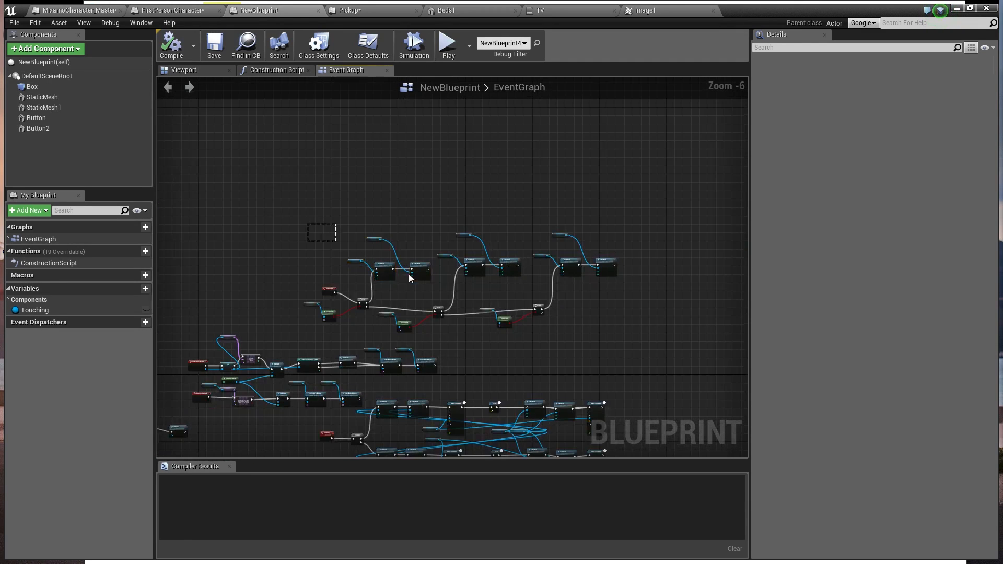
{"action": "left_click_drag", "start_coordinate": [408, 277], "coordinate": [643, 320]}
{"action": "left_click_drag", "start_coordinate": [573, 269], "coordinate": [492, 188]}
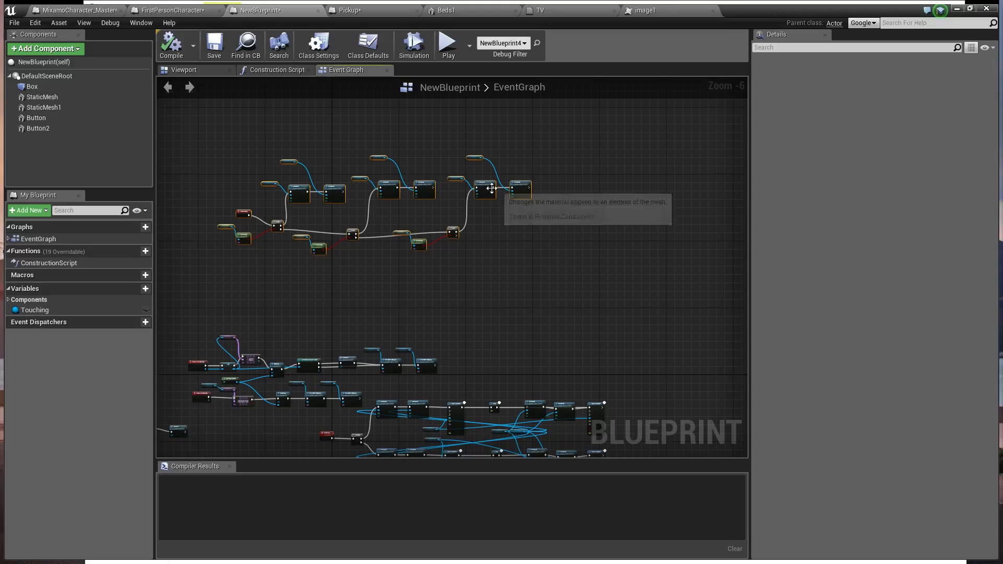
{"action": "right_click_drag", "start_coordinate": [490, 242], "coordinate": [576, 262]}
{"action": "left_click", "coordinate": [576, 262]}
{"action": "left_click_drag", "start_coordinate": [309, 152], "coordinate": [653, 271]}
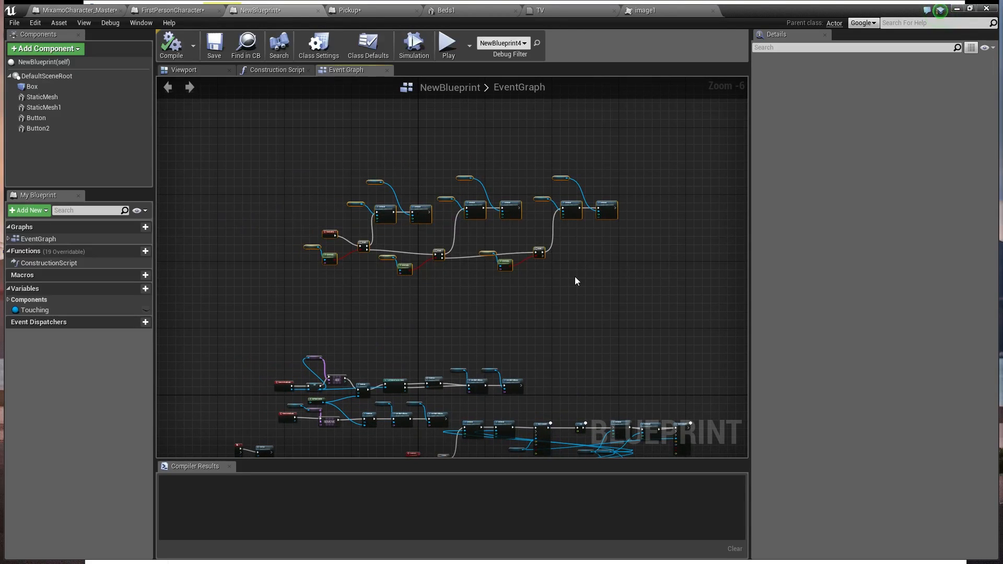
- Deselect the nodes and examine the remaining node groups below the Event BeginPlay chain, down to the TagCheck event
{"action": "scroll", "coordinate": [577, 281], "scroll_direction": "up", "scroll_amount": 1}
{"action": "left_click", "coordinate": [582, 309]}
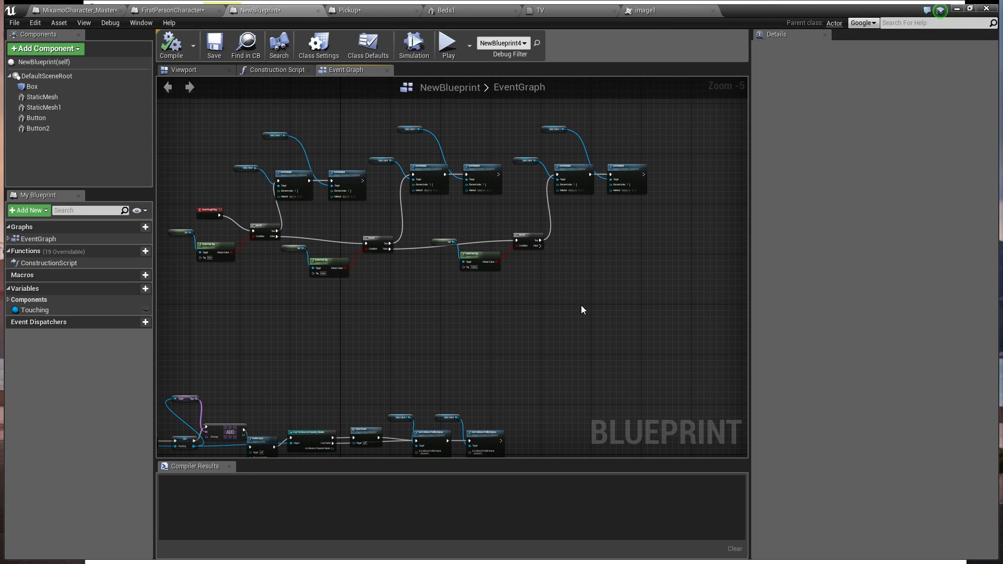
{"action": "right_click_drag", "start_coordinate": [487, 314], "coordinate": [734, 157]}
{"action": "scroll", "coordinate": [518, 254], "scroll_direction": "up", "scroll_amount": 4}
{"action": "scroll", "coordinate": [515, 261], "scroll_direction": "down", "scroll_amount": 5}
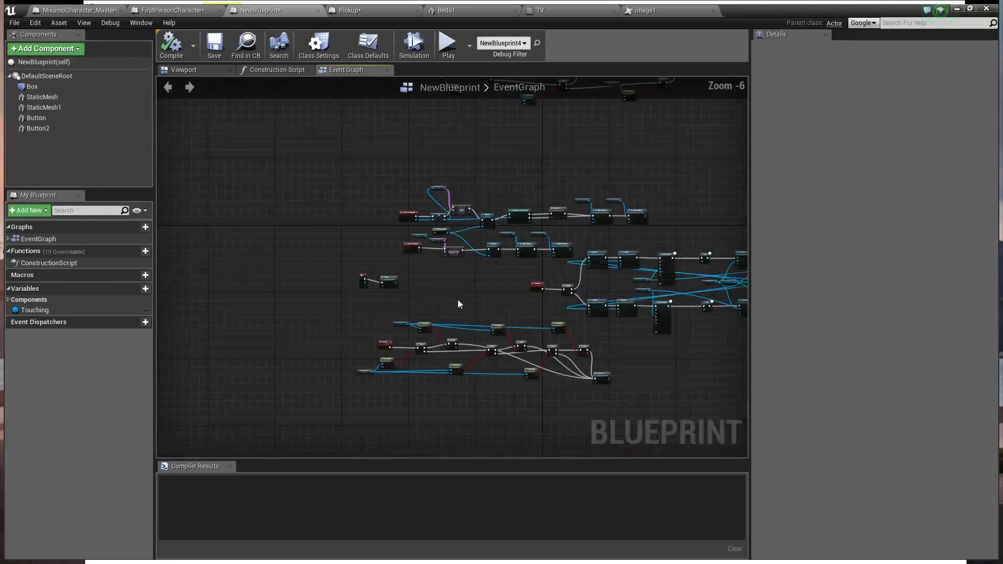
{"action": "scroll", "coordinate": [473, 224], "scroll_direction": "up", "scroll_amount": 4}
{"action": "scroll", "coordinate": [481, 216], "scroll_direction": "down", "scroll_amount": 4}
{"action": "scroll", "coordinate": [596, 271], "scroll_direction": "up", "scroll_amount": 2}
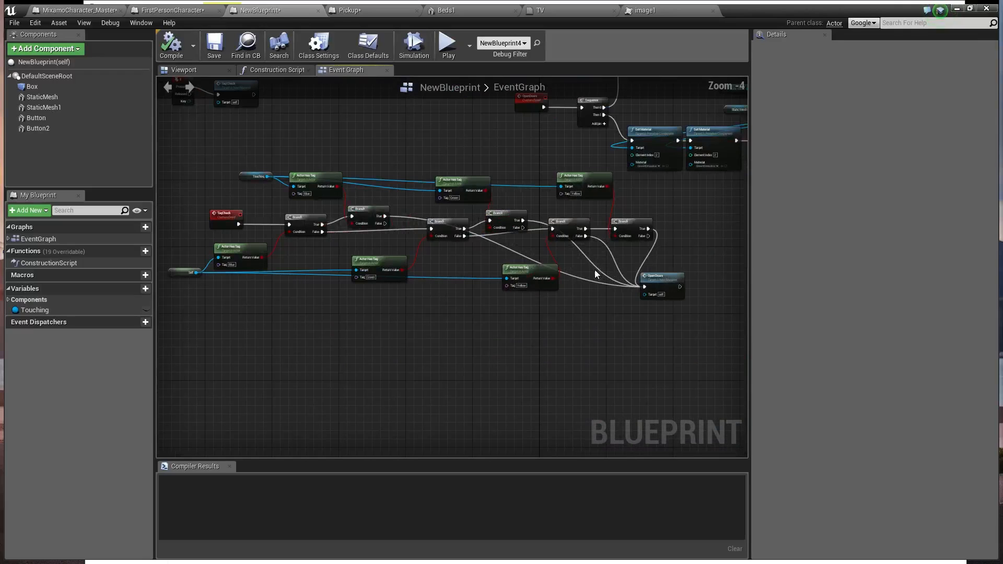
{"action": "scroll", "coordinate": [650, 307], "scroll_direction": "down", "scroll_amount": 2}
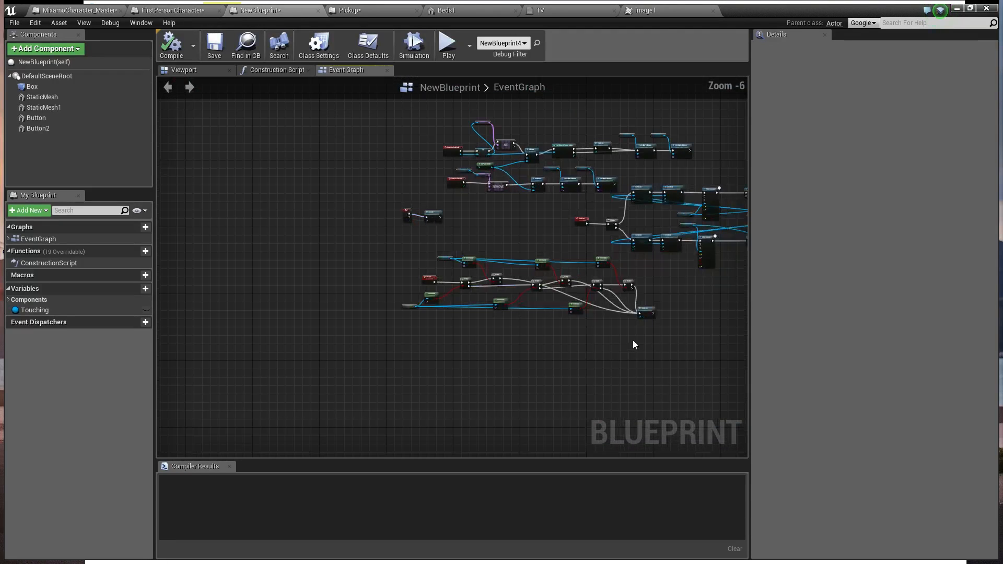
- Move the whole TagCheck node group left and slightly down, away from the OpenDoors event's nodes
{"action": "left_click_drag", "start_coordinate": [447, 292], "coordinate": [400, 260]}
{"action": "left_click_drag", "start_coordinate": [471, 260], "coordinate": [286, 298]}
{"action": "right_click_drag", "start_coordinate": [224, 383], "coordinate": [416, 314]}
- Examine how TagCheck compares the Blue, Green and Yellow tags of Self and Touching through branches that lead to the OpenDoors call
{"action": "scroll", "coordinate": [416, 314], "scroll_direction": "up", "scroll_amount": 5}
{"action": "right_click_drag", "start_coordinate": [526, 253], "coordinate": [397, 323]}
{"action": "scroll", "coordinate": [396, 323], "scroll_direction": "down", "scroll_amount": 2}
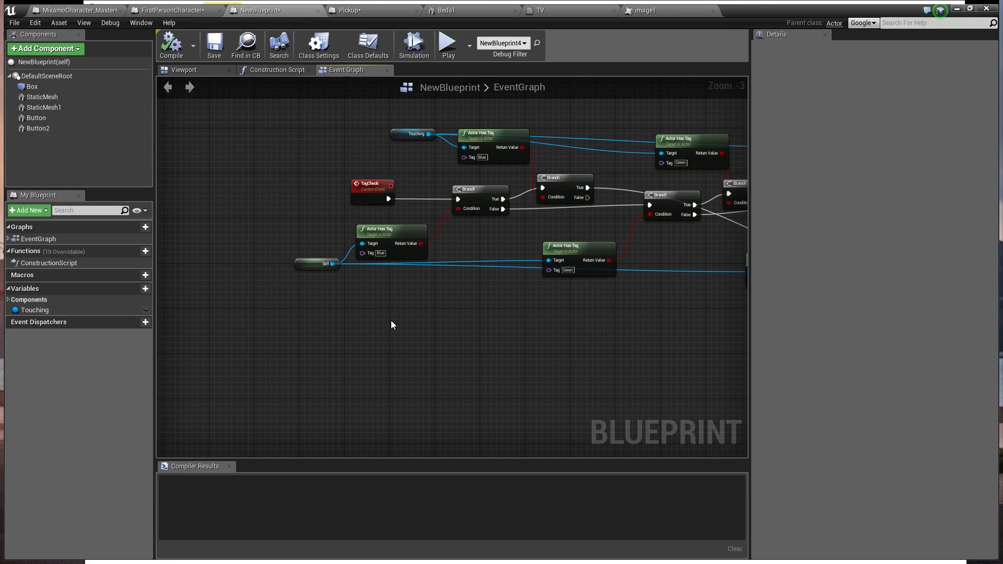
{"action": "scroll", "coordinate": [450, 283], "scroll_direction": "down", "scroll_amount": 1}
{"action": "scroll", "coordinate": [451, 283], "scroll_direction": "up", "scroll_amount": 2}
{"action": "right_click_drag", "start_coordinate": [471, 276], "coordinate": [387, 318]}
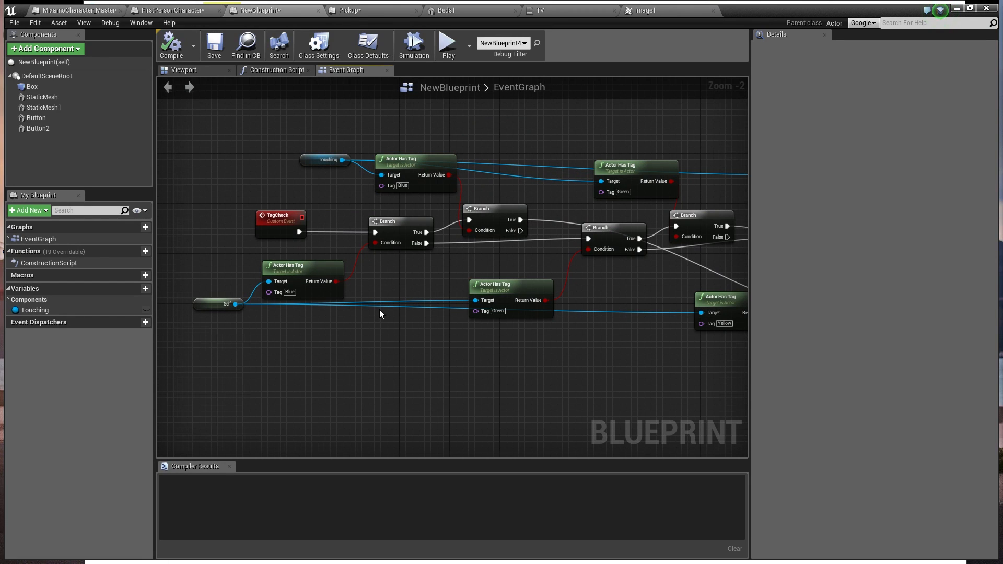
{"action": "scroll", "coordinate": [379, 309], "scroll_direction": "down", "scroll_amount": 3}
{"action": "right_click_drag", "start_coordinate": [432, 286], "coordinate": [286, 313]}
{"action": "right_click_drag", "start_coordinate": [557, 256], "coordinate": [349, 286]}
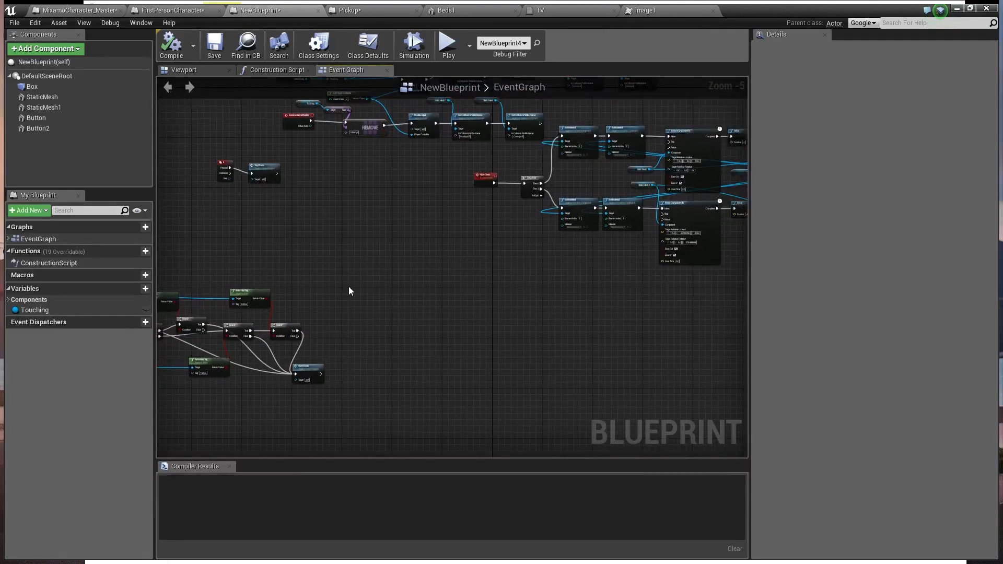
{"action": "scroll", "coordinate": [431, 242], "scroll_direction": "up", "scroll_amount": 1}
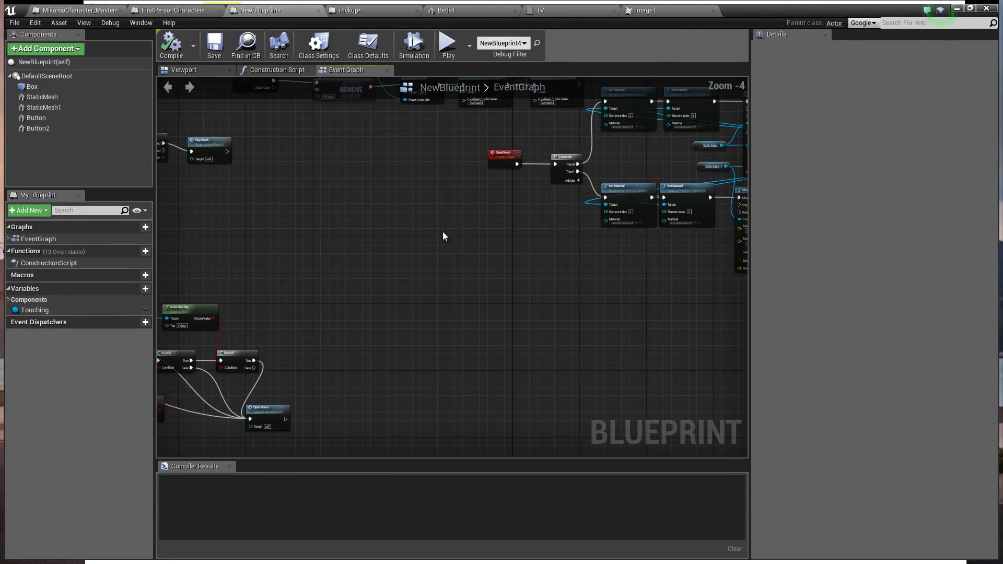
- Return to the level window, check the Pickup keycard's tag, and set the NewBlueprint4 door's tag to Blue
{"action": "left_click", "coordinate": [957, 8]}
{"action": "right_click_drag", "start_coordinate": [569, 312], "coordinate": [524, 230]}
{"action": "left_click", "coordinate": [501, 274]}
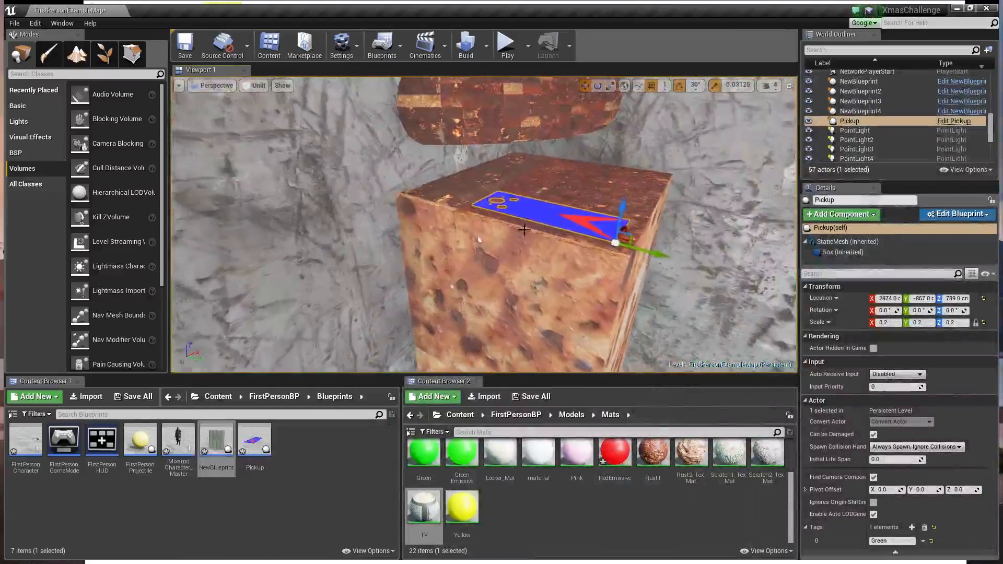
{"action": "right_click_drag", "start_coordinate": [574, 261], "coordinate": [664, 226]}
{"action": "left_click", "coordinate": [674, 353]}
{"action": "left_click", "coordinate": [892, 554]}
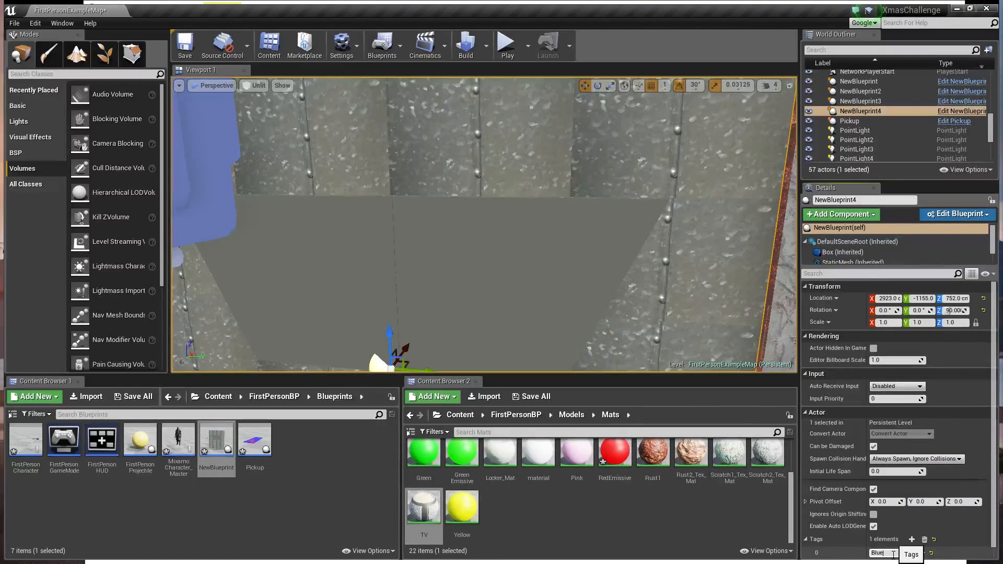
{"action": "type", "text": "Blue"}
{"action": "key", "text": "Return"}
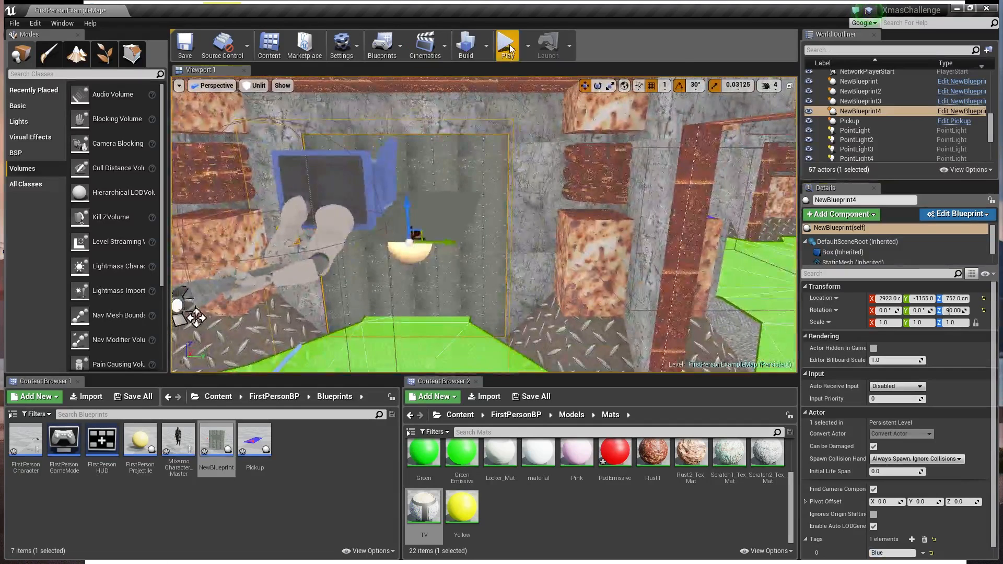
- Play the level, pick up the green keycard, try it on the blue door, and stop after checking the corridor by flashlight
{"action": "left_click", "coordinate": [506, 45]}
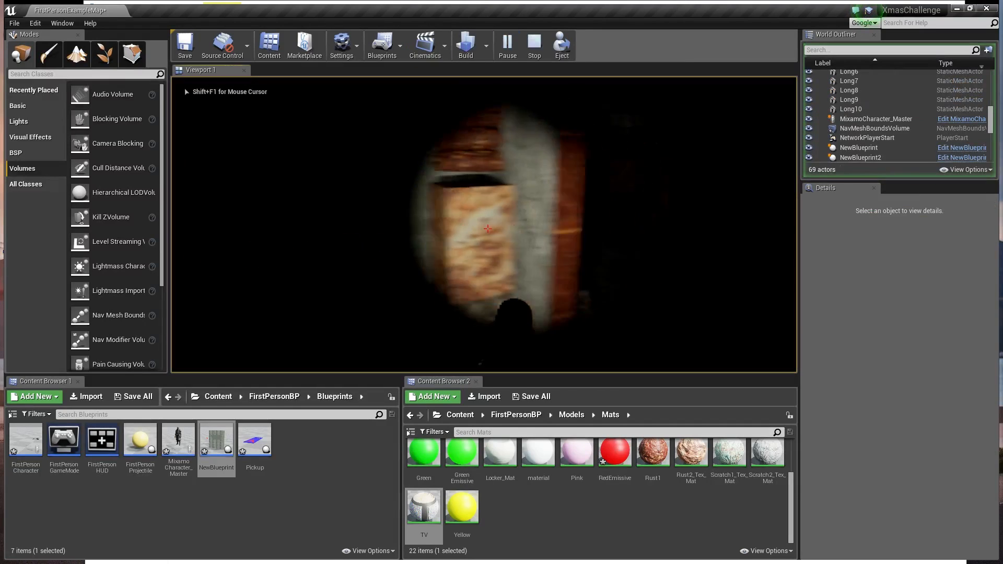
{"action": "key", "text": "w"}
{"action": "key", "text": "e"}
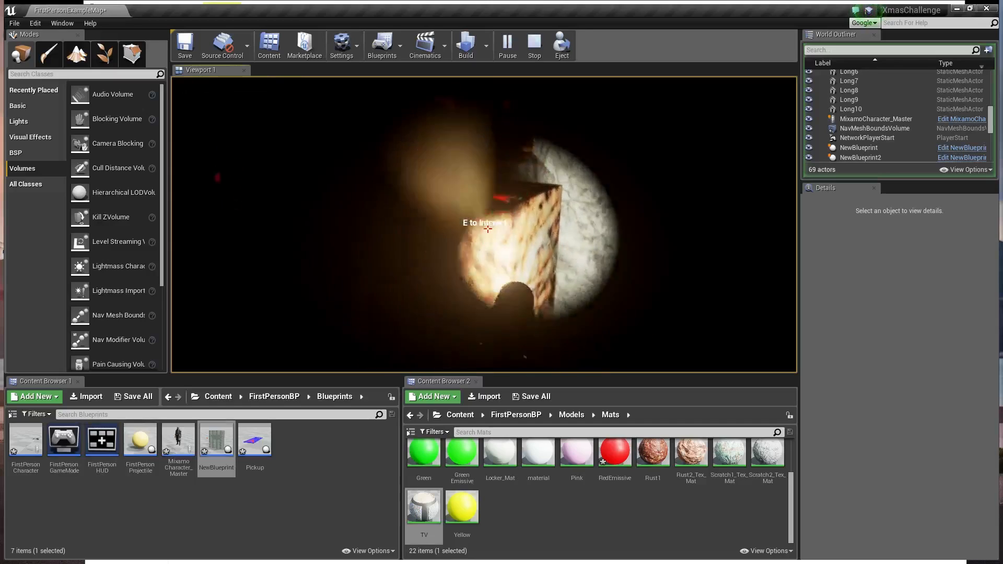
{"action": "key", "text": "e"}
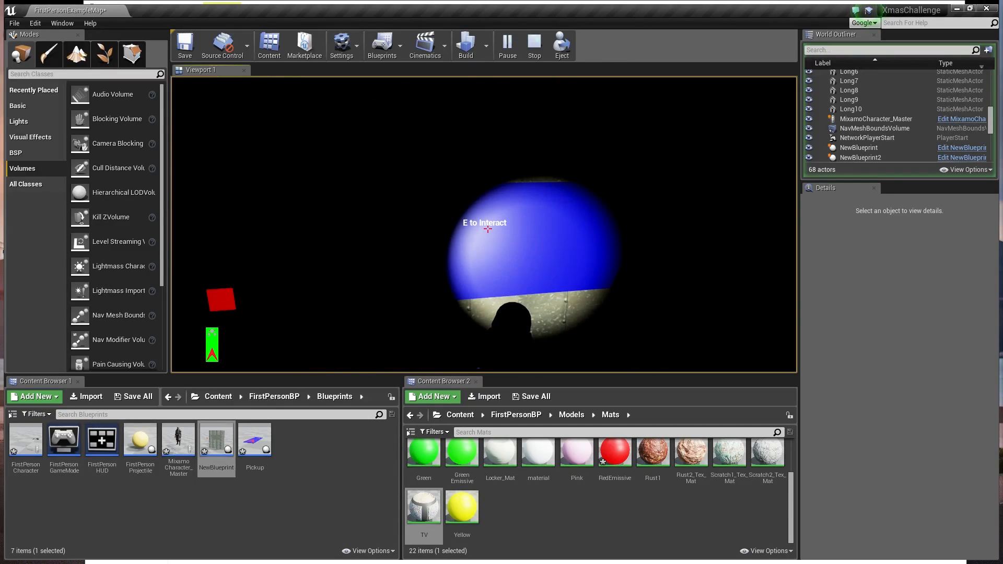
{"action": "key", "text": "s"}
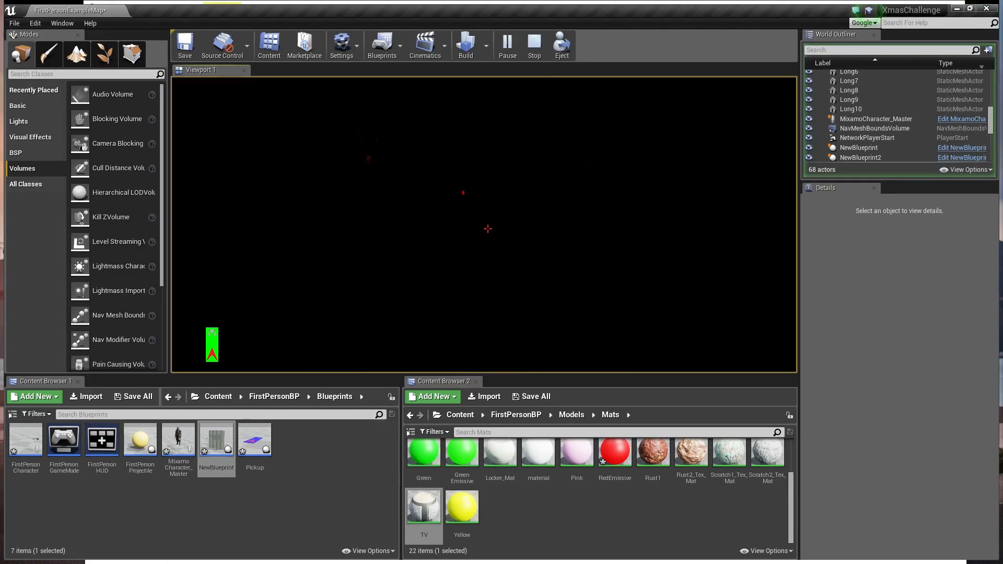
{"action": "key", "text": "w"}
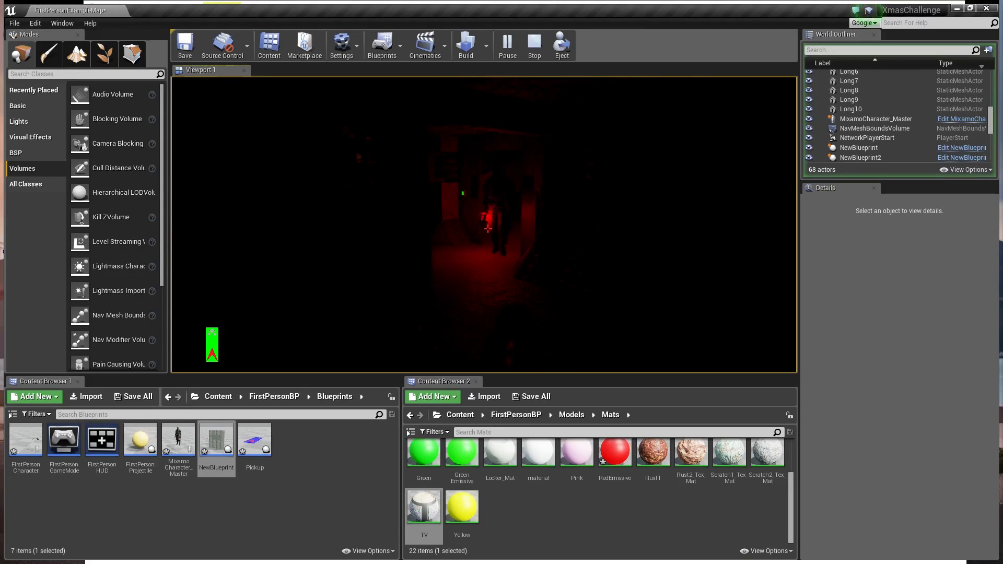
{"action": "key", "text": "a"}
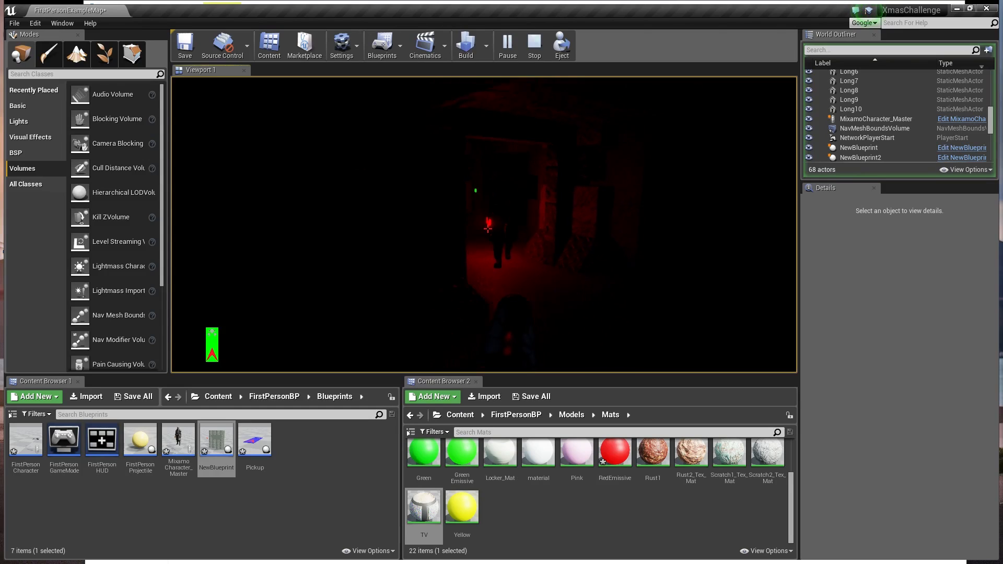
{"action": "key", "text": "f"}
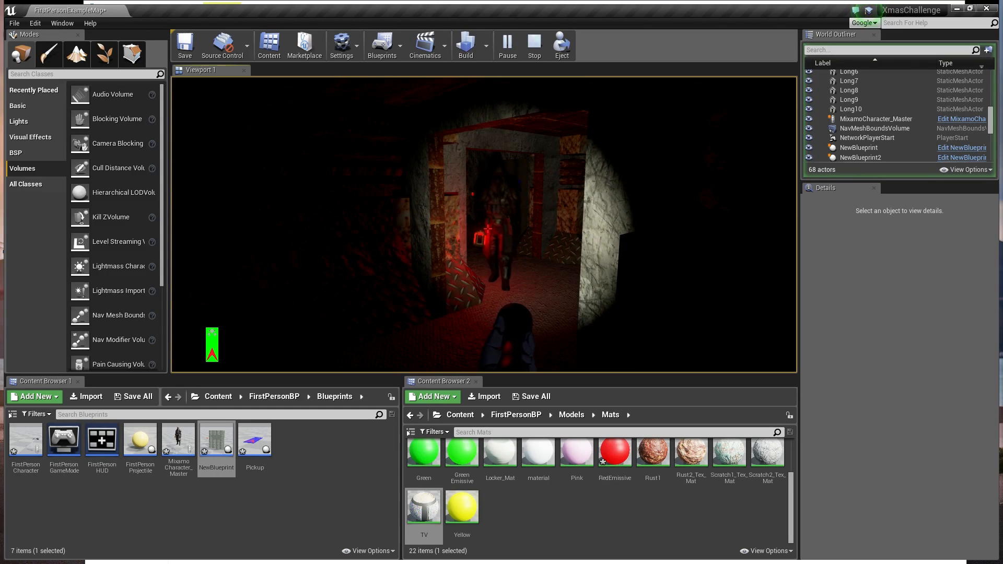
{"action": "key", "text": "Escape"}
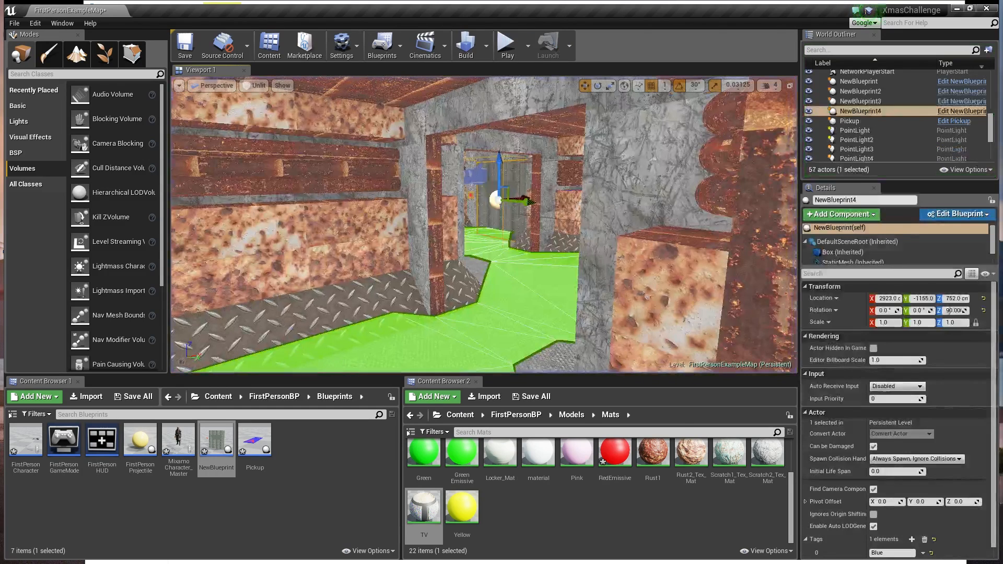
- Select the Pickup keycard on the rusty crate and duplicate it twice along the X axis
{"action": "right_click", "coordinate": [565, 246]}
{"action": "left_click", "coordinate": [499, 118]}
{"action": "right_click_drag", "start_coordinate": [499, 118], "coordinate": [543, 118]}
{"action": "key", "text": "w"}
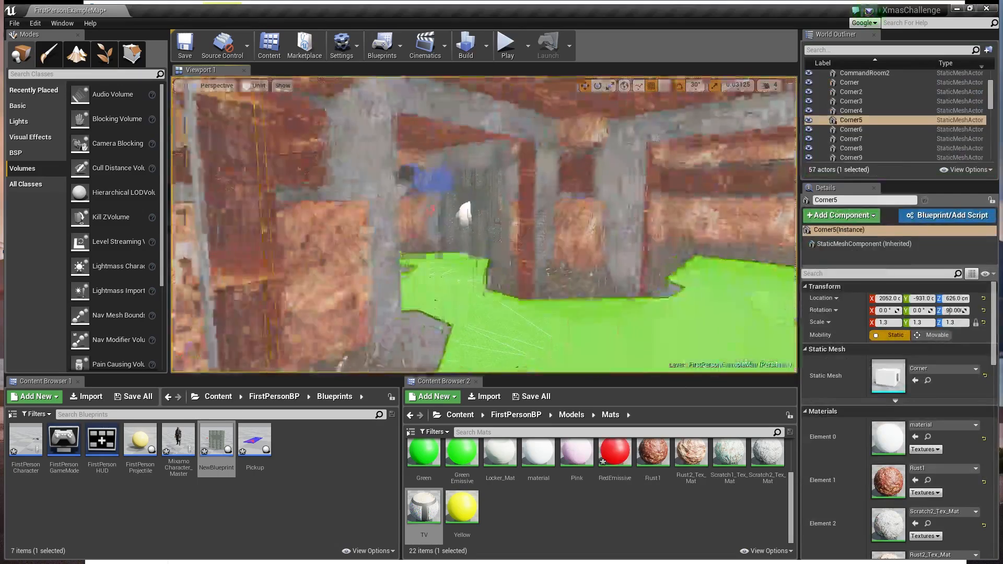
{"action": "key", "text": "w"}
{"action": "right_click_drag", "start_coordinate": [432, 226], "coordinate": [544, 230]}
{"action": "left_click", "coordinate": [399, 238]}
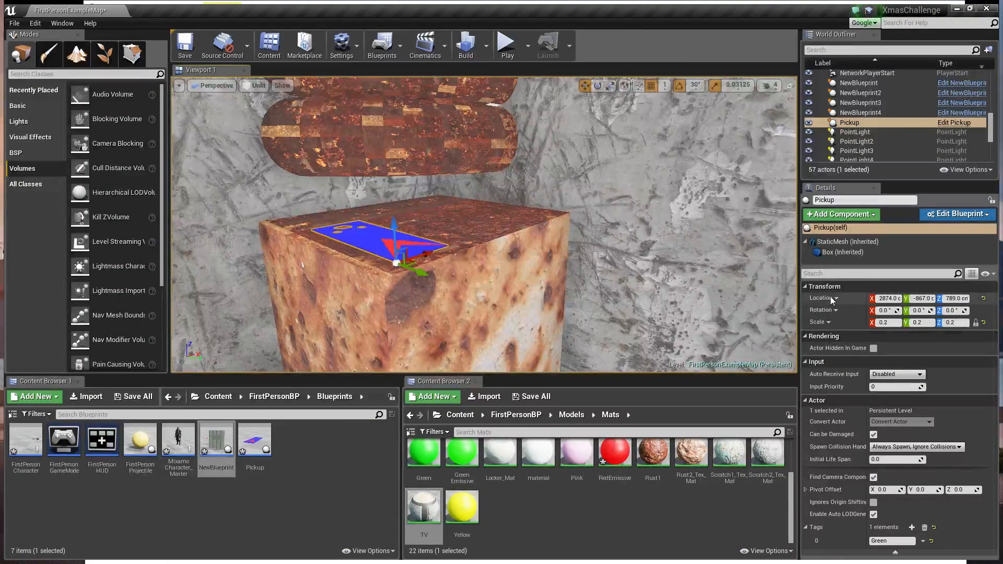
{"action": "scroll", "coordinate": [830, 296], "scroll_direction": "down", "scroll_amount": 1}
{"action": "scroll", "coordinate": [829, 296], "scroll_direction": "up", "scroll_amount": 1}
{"action": "right_click_drag", "start_coordinate": [575, 235], "coordinate": [427, 168]}
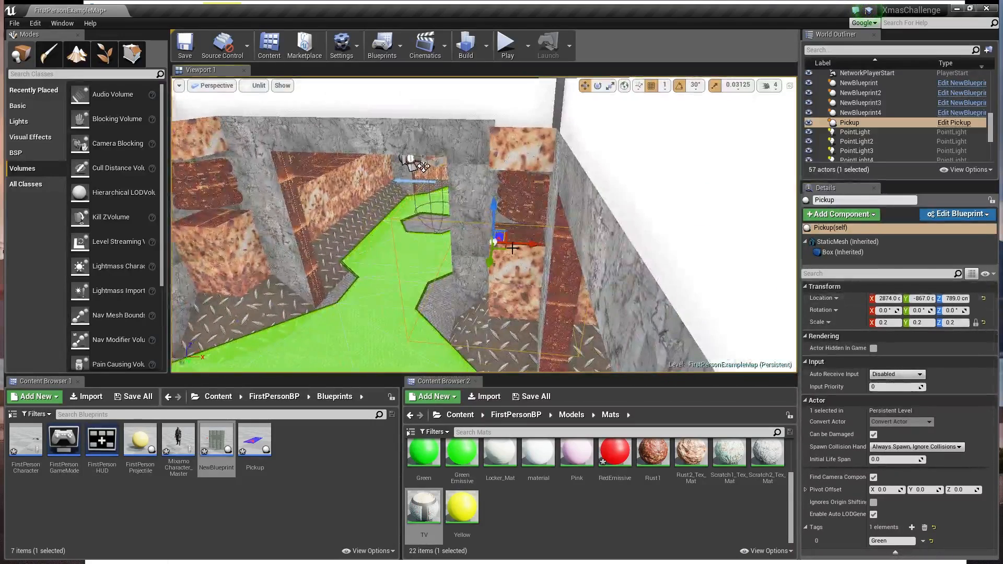
{"action": "right_click_drag", "start_coordinate": [510, 245], "coordinate": [518, 246]}
{"action": "left_click_drag", "start_coordinate": [526, 244], "coordinate": [568, 244], "text": "alt"}
- Set the tag of Pickup3 to Yellow and the tag of Pickup2 to Blue
{"action": "left_click", "coordinate": [898, 541]}
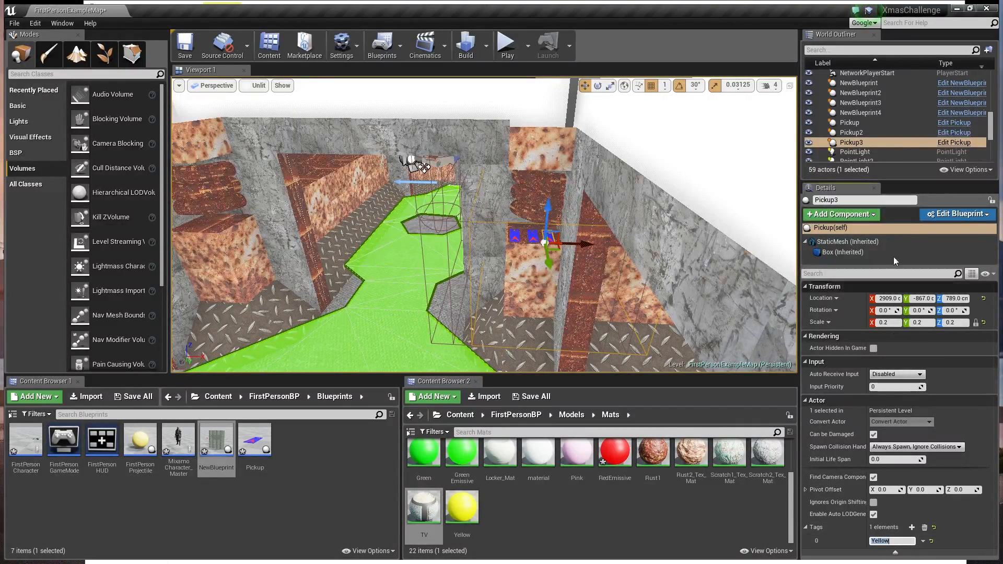
{"action": "left_click", "coordinate": [878, 134]}
{"action": "left_click", "coordinate": [894, 541]}
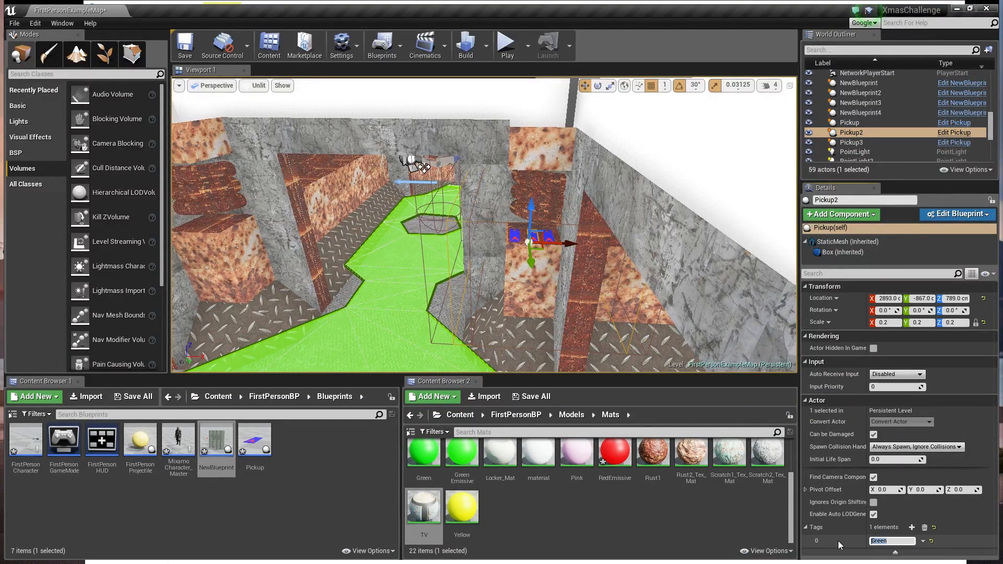
{"action": "type", "text": "Bluie"}
- Play the level to check the keycards' colours, pick up the yellow one, and stop playing
{"action": "left_click", "coordinate": [516, 49]}
{"action": "key", "text": "w"}
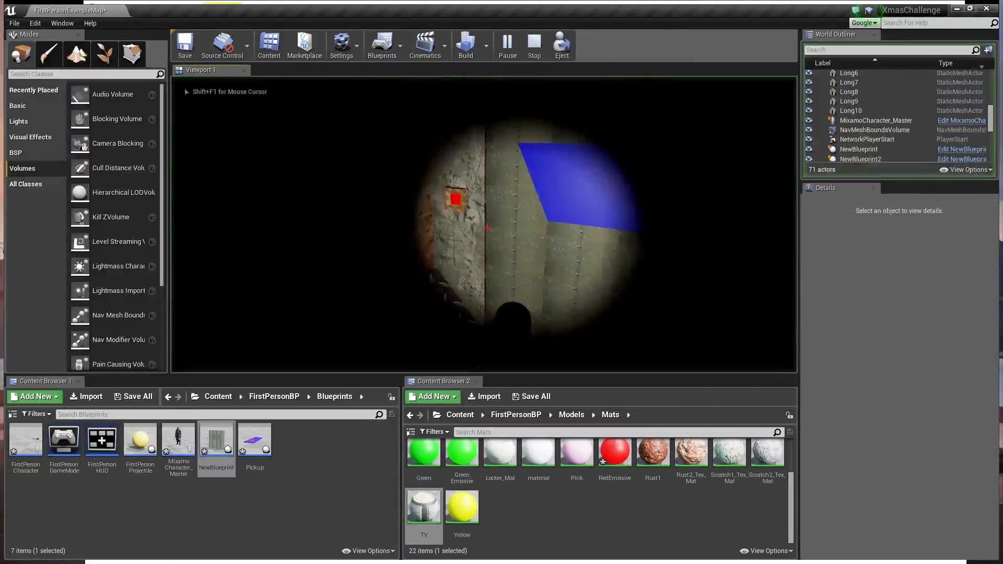
{"action": "key", "text": "w"}
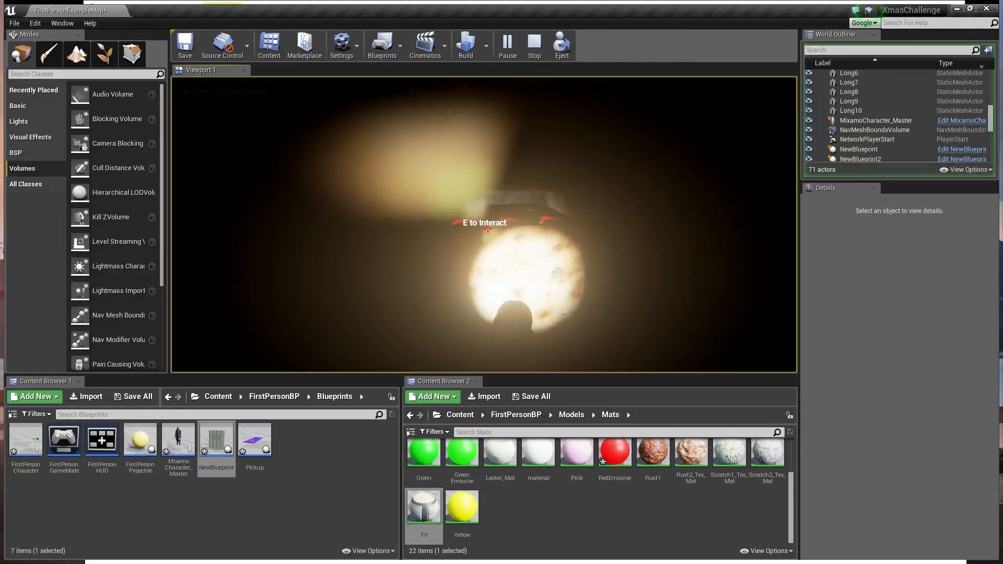
{"action": "key", "text": "space"}
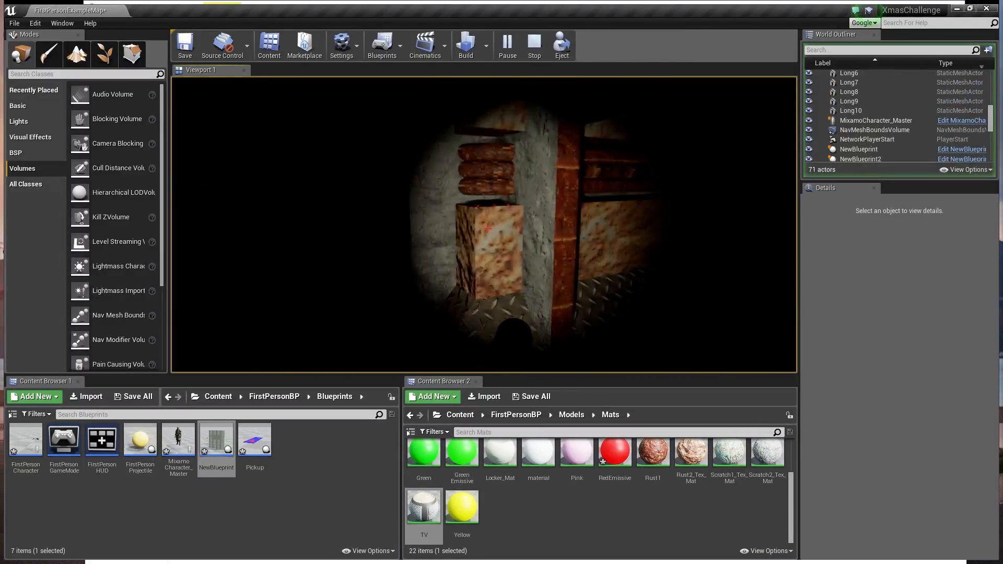
{"action": "key", "text": "e"}
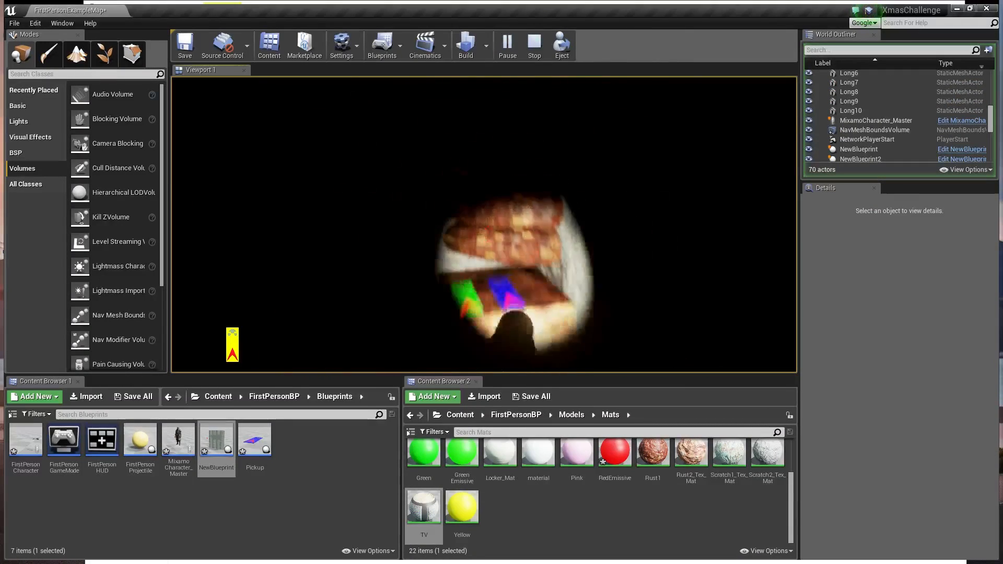
{"action": "key", "text": "Escape"}
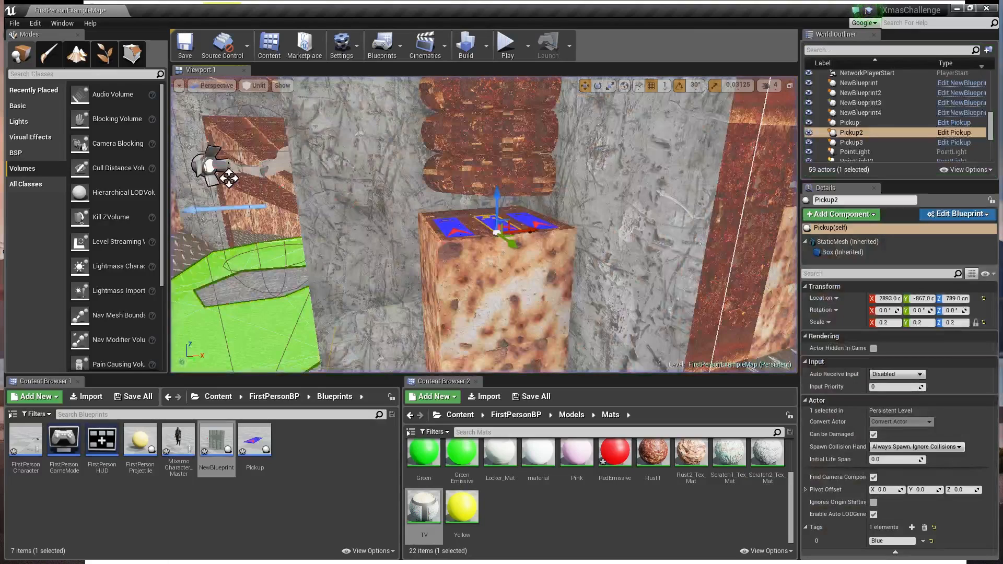
- Move the keycard pickups forward past the crate's front edge so they are easier to reach
{"action": "left_click", "coordinate": [471, 243]}
{"action": "left_click", "coordinate": [521, 288]}
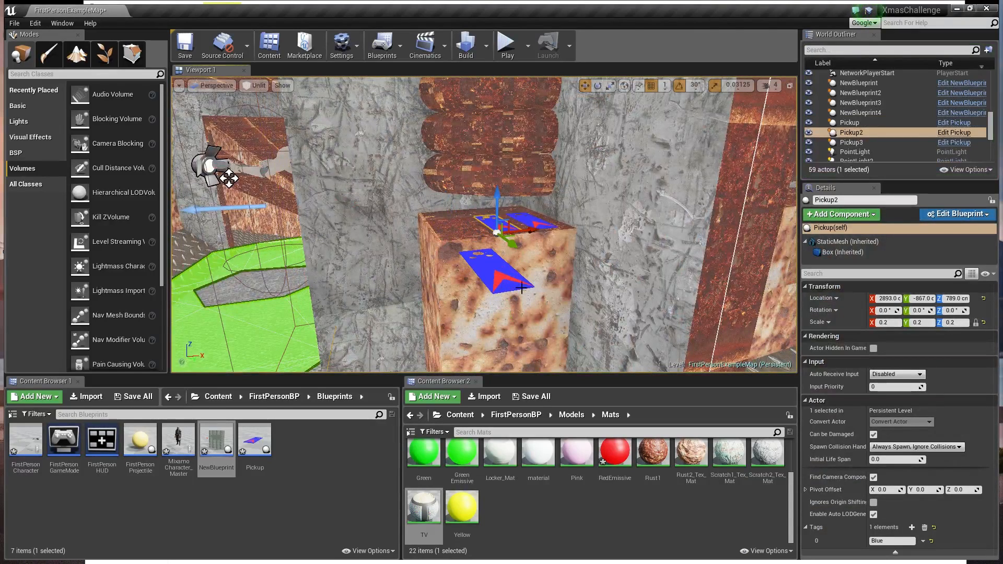
{"action": "left_click_drag", "start_coordinate": [517, 246], "coordinate": [561, 276]}
{"action": "left_click", "coordinate": [547, 235]}
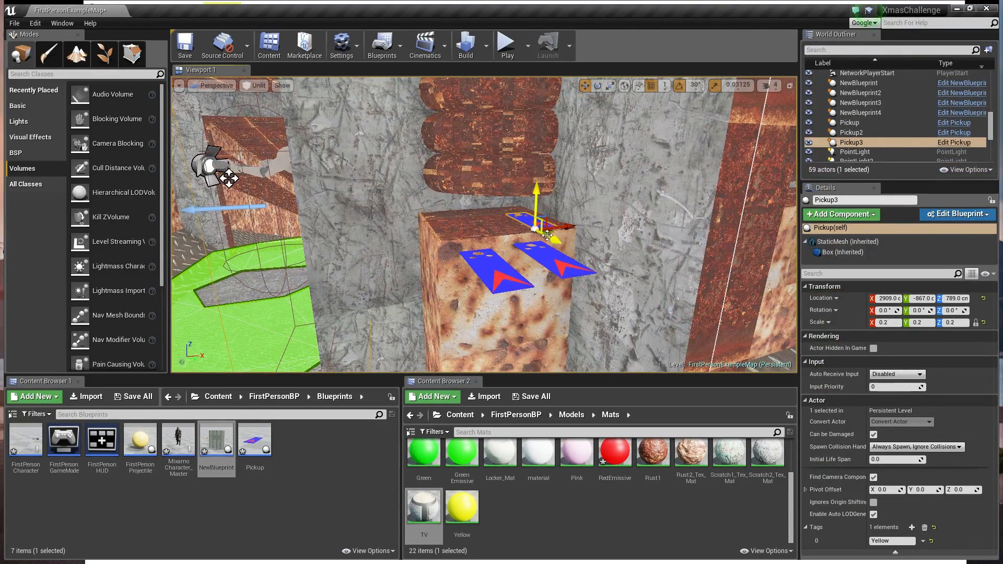
- Play the level, pick up the yellow, blue and green keycards, go through the blue-marked door, and stop playing
{"action": "left_click", "coordinate": [506, 45]}
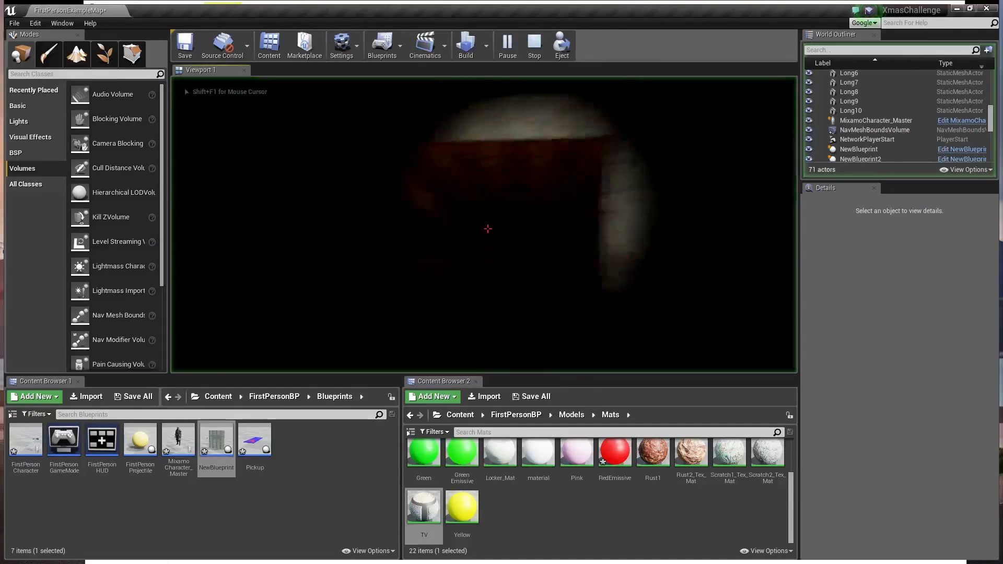
{"action": "key", "text": "w"}
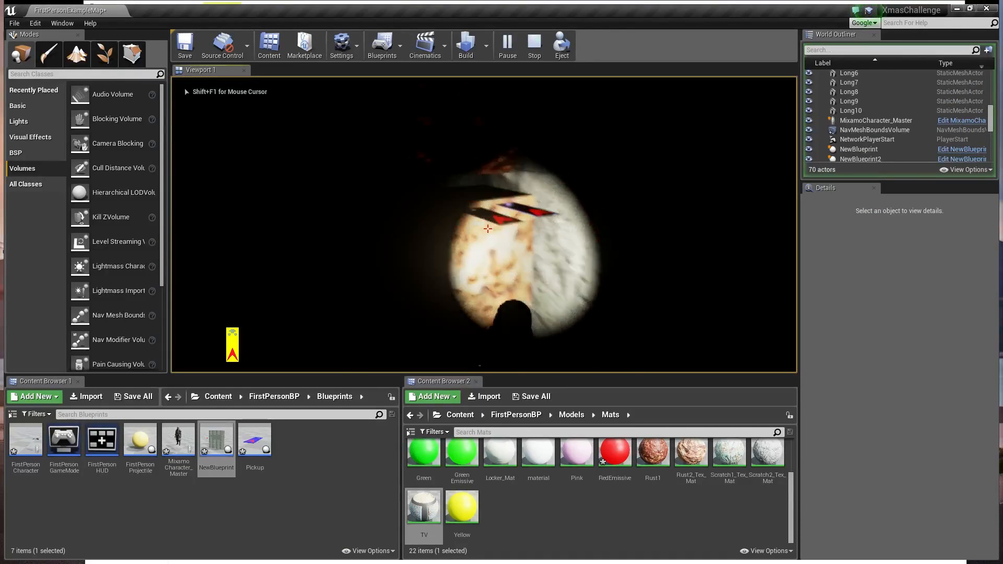
{"action": "key", "text": "w"}
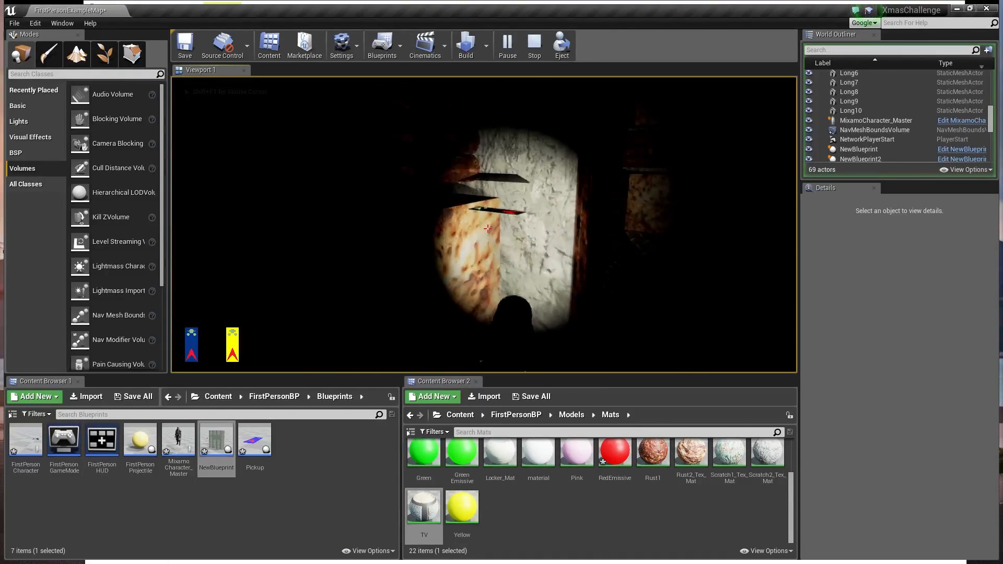
{"action": "key", "text": "w"}
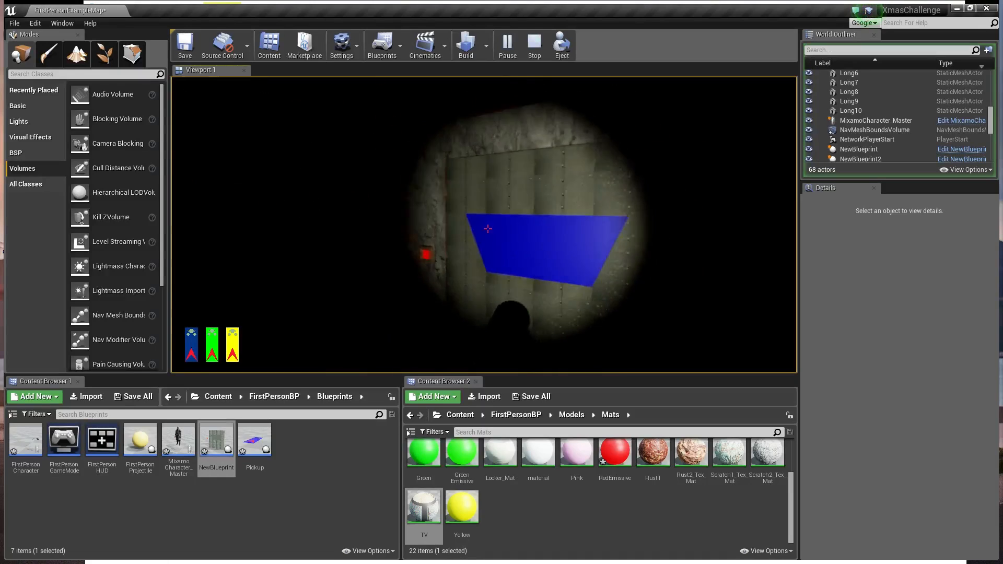
{"action": "key", "text": "w"}
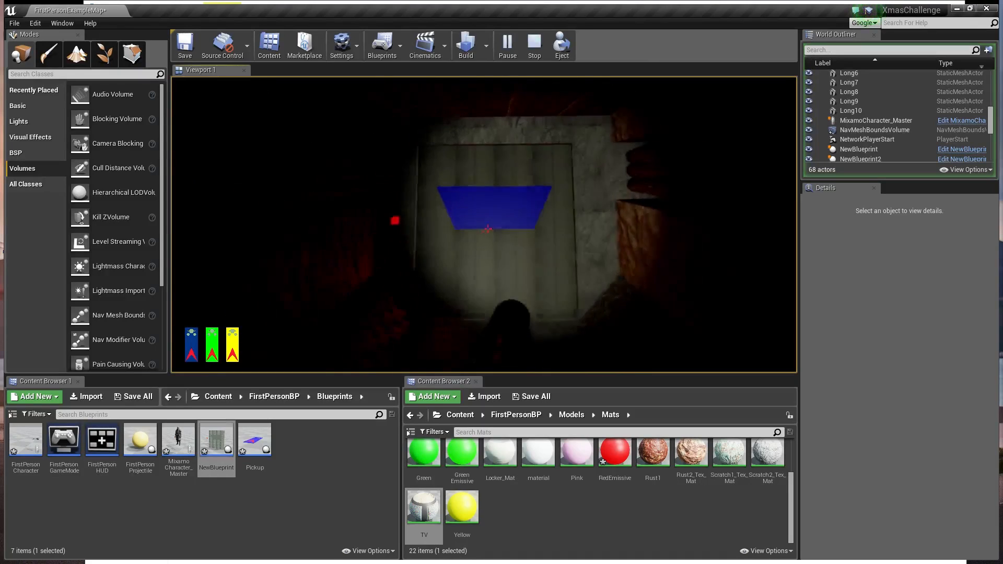
{"action": "key", "text": "w"}
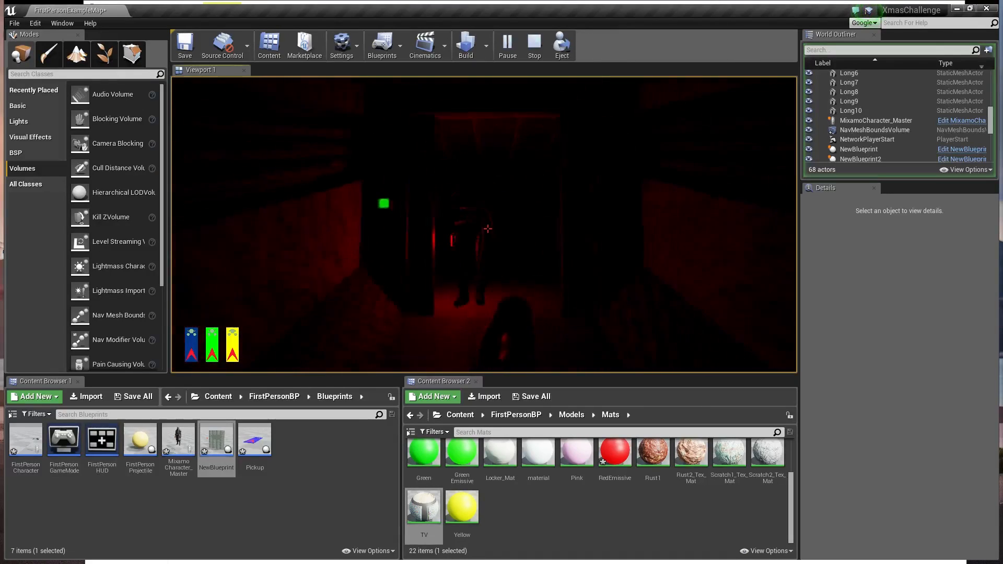
{"action": "key", "text": "w"}
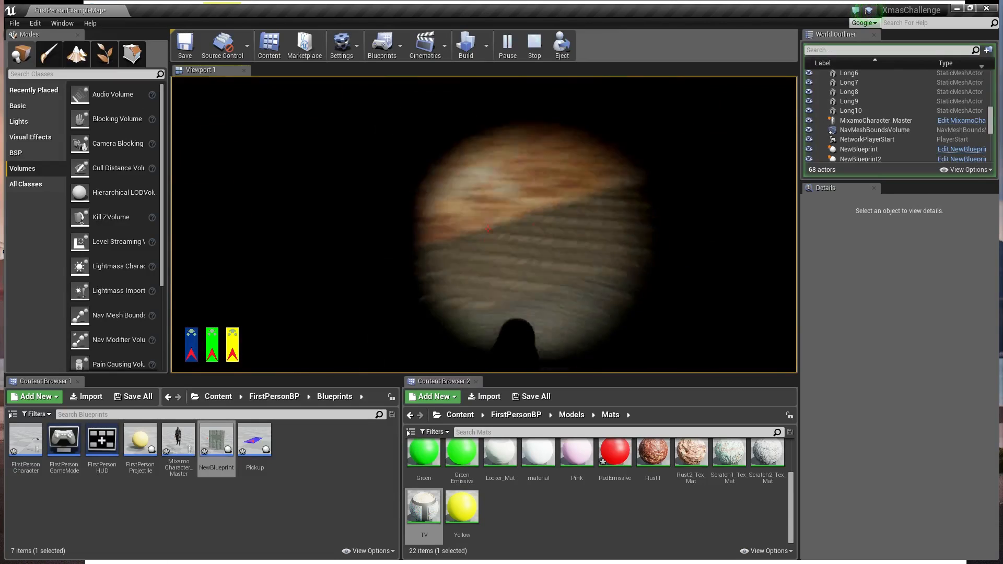
{"action": "key", "text": "Escape"}
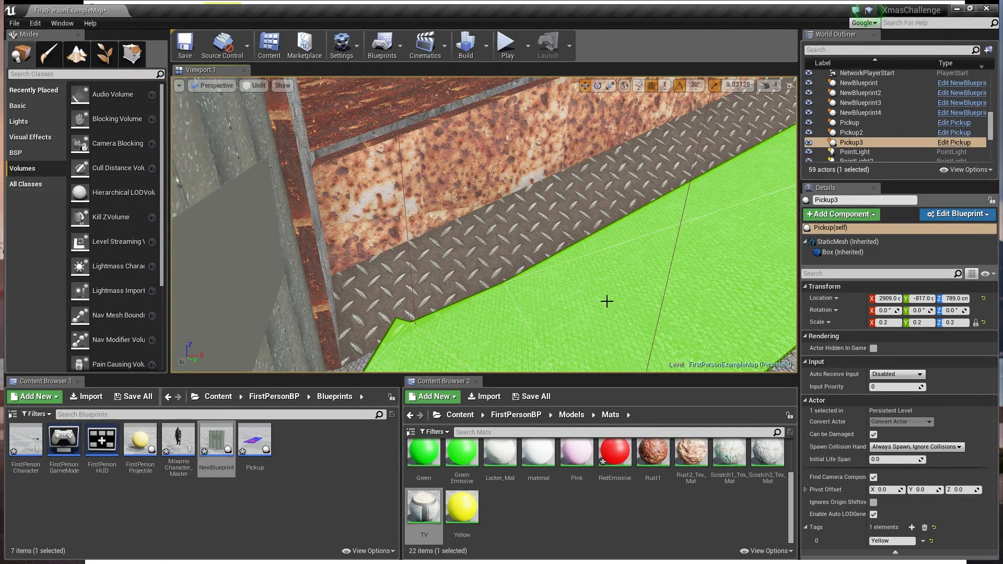
- Fly through the level to the command room and examine the static-filled TV screens on its wall up close
{"action": "mouse_move", "coordinate": [609, 262]}
{"action": "right_mouse_down"}
{"action": "mouse_move", "coordinate": [650, 318]}
{"action": "mouse_move", "coordinate": [608, 256]}
{"action": "right_mouse_up"}
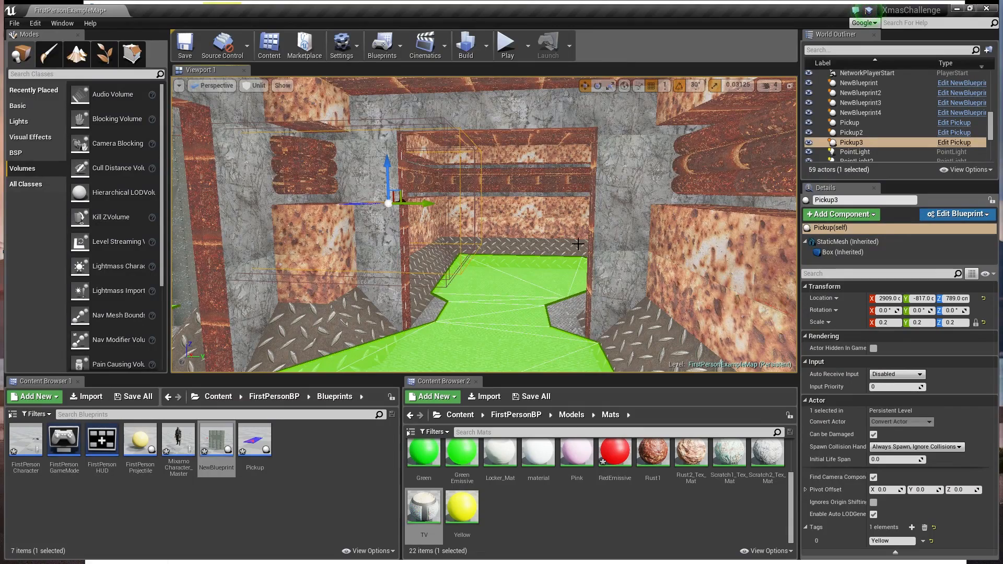
{"action": "key", "text": "w"}
{"action": "right_click_drag", "start_coordinate": [579, 244], "coordinate": [267, 209]}
{"action": "key", "text": "w"}
{"action": "key", "text": "w"}
{"action": "key", "text": "w"}
{"action": "key", "text": "w"}
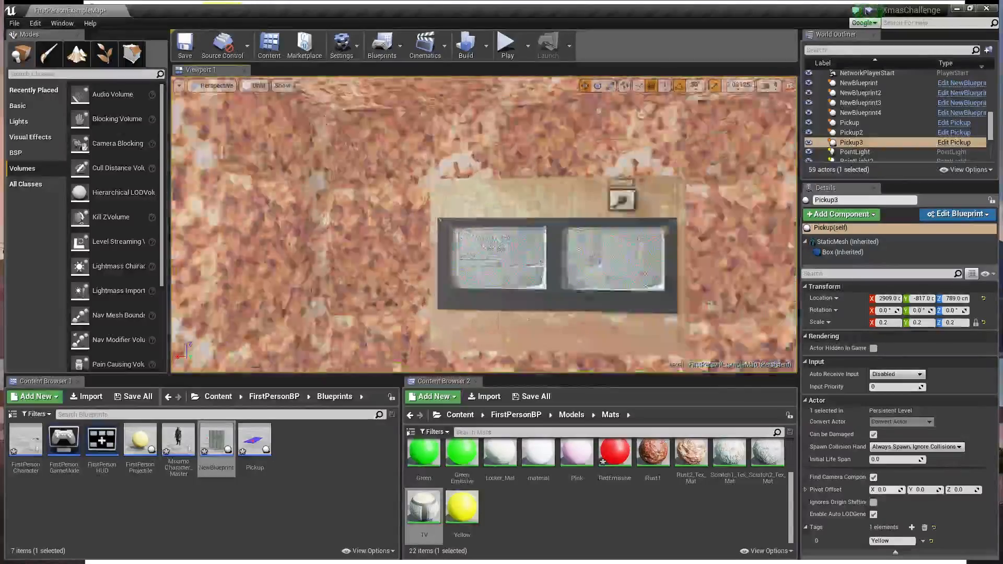
{"action": "key", "text": "w"}
{"action": "right_click_drag", "start_coordinate": [559, 204], "coordinate": [544, 300]}
{"action": "key", "text": "s"}
{"action": "key", "text": "w"}
{"action": "key", "text": "w"}
{"action": "right_click_drag", "start_coordinate": [444, 181], "coordinate": [494, 183]}
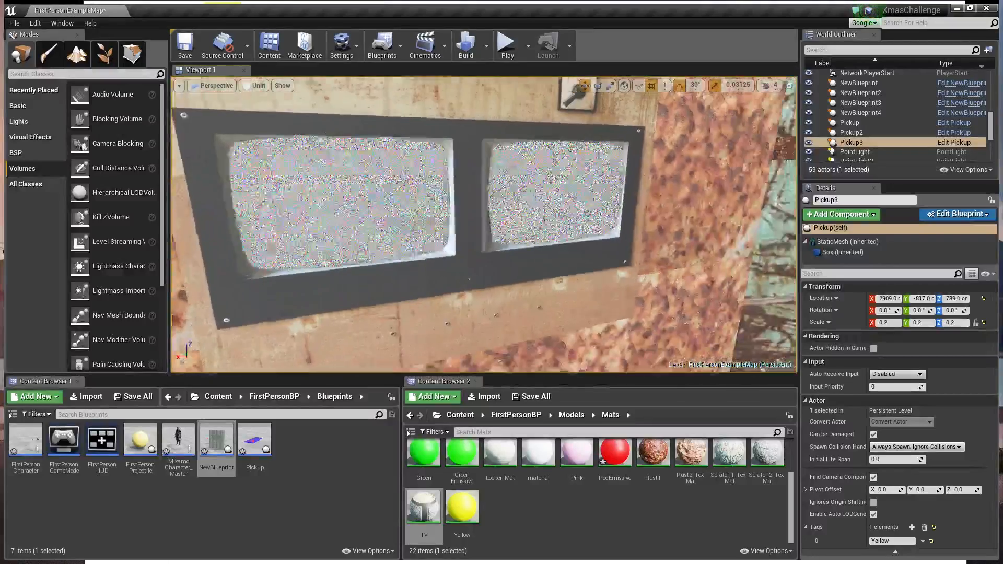
{"action": "key", "text": "s"}
{"action": "right_click_drag", "start_coordinate": [439, 240], "coordinate": [418, 230]}
- Select the command room mesh, open its TV material to examine the FlipBook node graph, and return to the level
{"action": "left_click", "coordinate": [439, 240]}
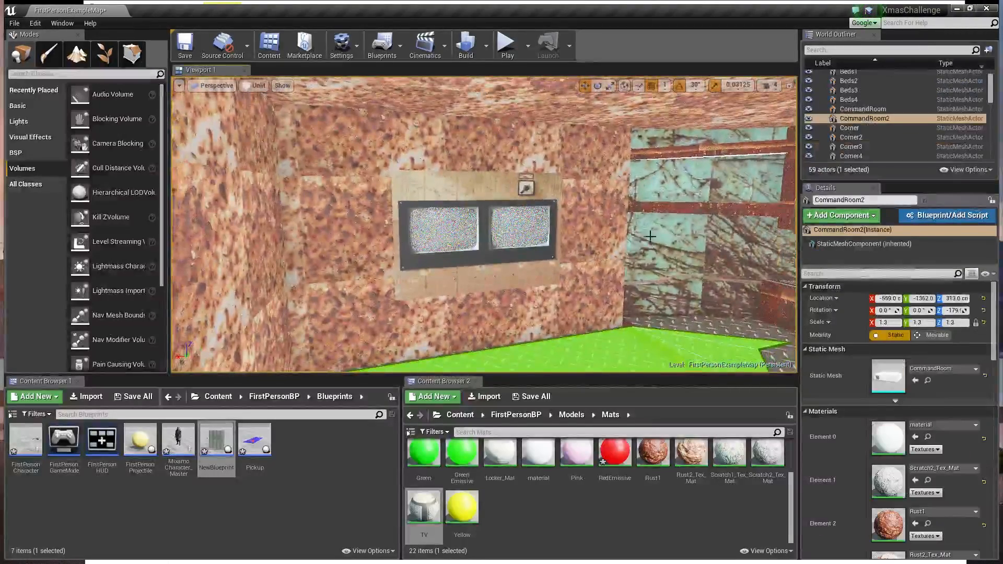
{"action": "scroll", "coordinate": [902, 469], "scroll_direction": "down", "scroll_amount": 5}
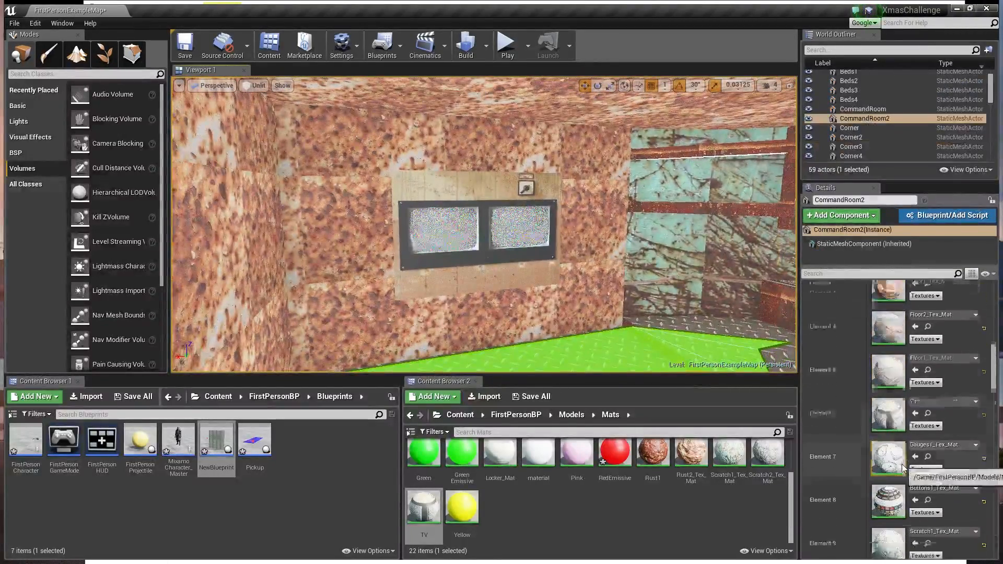
{"action": "double_click", "coordinate": [890, 354]}
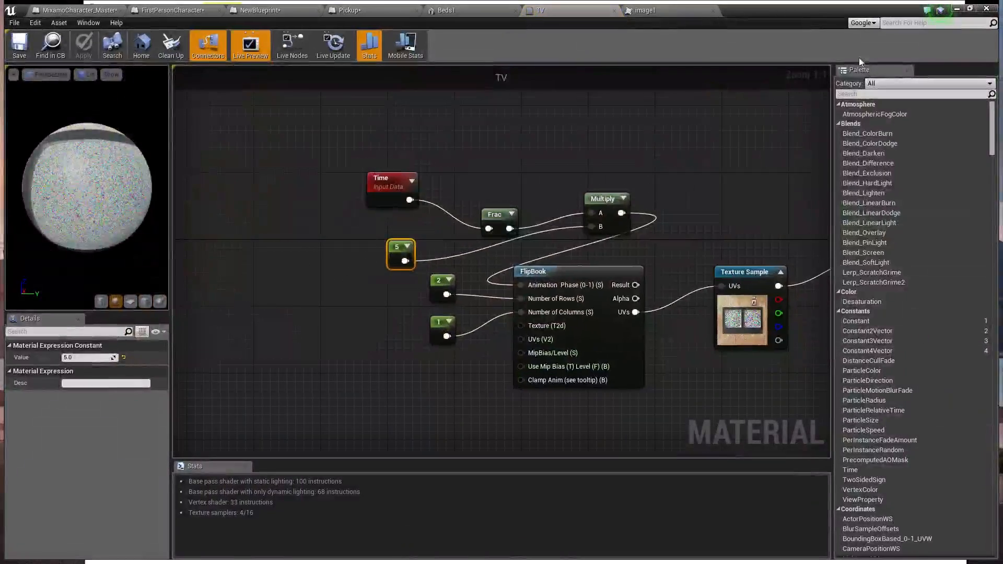
{"action": "left_click", "coordinate": [957, 8]}
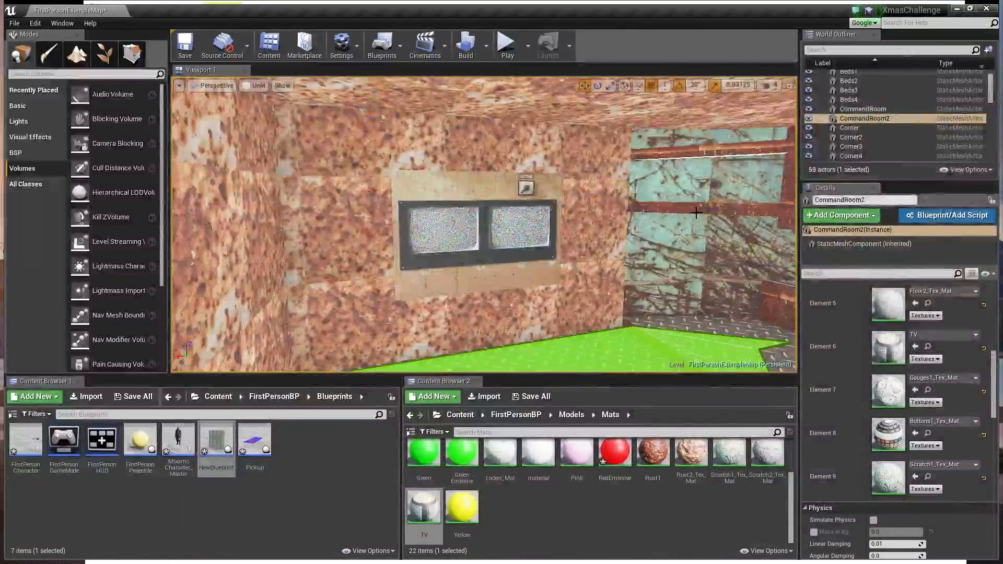
- Examine the rusty corridor and its concrete doorway from inside the level
{"action": "right_click_drag", "start_coordinate": [696, 212], "coordinate": [669, 218]}
{"action": "key", "text": "w"}
{"action": "key", "text": "s"}
{"action": "key", "text": "w"}
{"action": "key", "text": "w"}
{"action": "key", "text": "w"}
{"action": "key", "text": "w"}
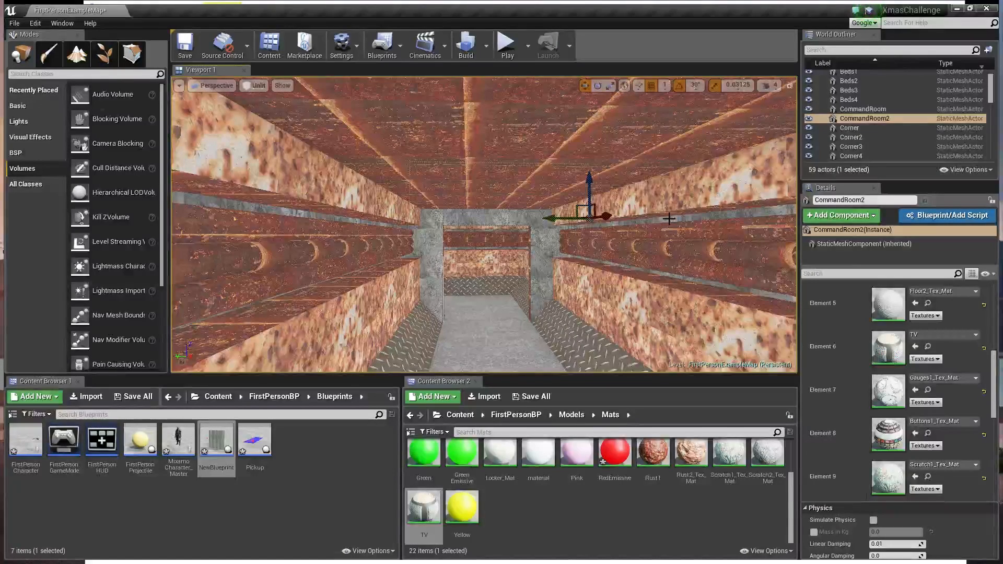
{"action": "scroll", "coordinate": [890, 415], "scroll_direction": "down", "scroll_amount": 5}
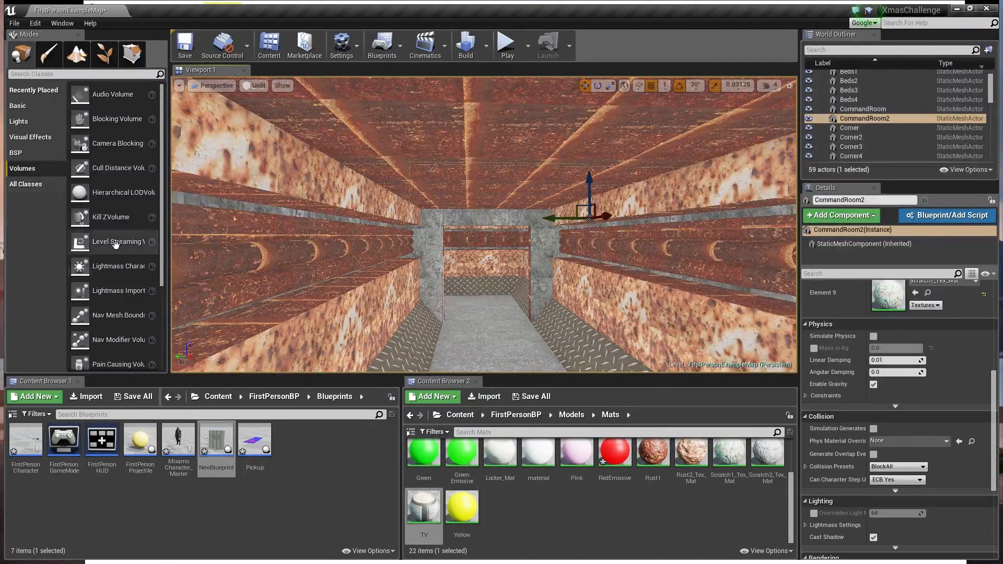
{"action": "key", "text": "w"}
{"action": "mouse_move", "coordinate": [348, 272]}
{"action": "right_mouse_down"}
{"action": "mouse_move", "coordinate": [421, 282]}
{"action": "mouse_move", "coordinate": [348, 272]}
{"action": "right_mouse_up"}
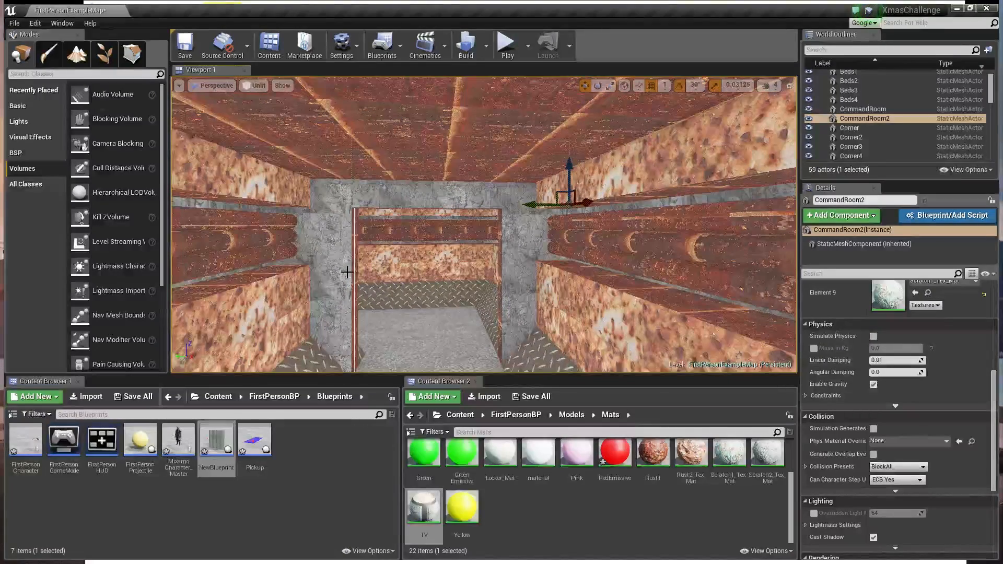
- Examine from outside how the modular rooms and corridors fit together across the level
{"action": "right_click_drag", "start_coordinate": [354, 272], "coordinate": [403, 278]}
{"action": "key", "text": "e"}
{"action": "key", "text": "s"}
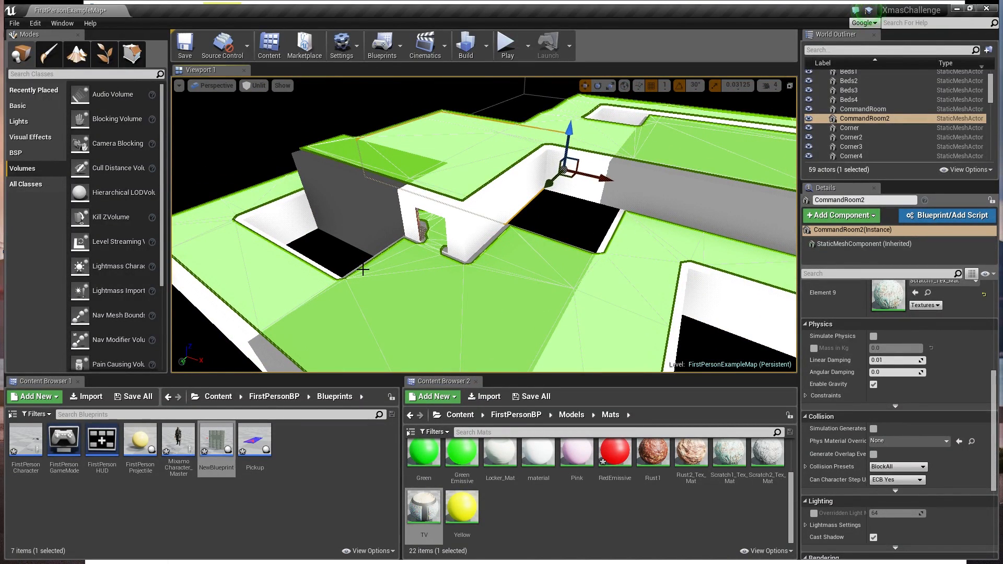
{"action": "mouse_move", "coordinate": [367, 268]}
{"action": "right_mouse_down"}
{"action": "mouse_move", "coordinate": [366, 280]}
{"action": "mouse_move", "coordinate": [334, 285]}
{"action": "mouse_move", "coordinate": [368, 248]}
{"action": "mouse_move", "coordinate": [366, 259]}
{"action": "mouse_move", "coordinate": [418, 261]}
{"action": "mouse_move", "coordinate": [449, 259]}
{"action": "mouse_move", "coordinate": [483, 235]}
{"action": "mouse_move", "coordinate": [528, 251]}
{"action": "mouse_move", "coordinate": [510, 254]}
{"action": "mouse_move", "coordinate": [554, 243]}
{"action": "mouse_move", "coordinate": [585, 277]}
{"action": "mouse_move", "coordinate": [580, 235]}
{"action": "mouse_move", "coordinate": [627, 250]}
{"action": "mouse_move", "coordinate": [376, 265]}
{"action": "right_mouse_up"}
{"action": "key", "text": "w"}
{"action": "key", "text": "w"}
{"action": "key", "text": "w"}
{"action": "key", "text": "w"}
{"action": "key", "text": "w"}
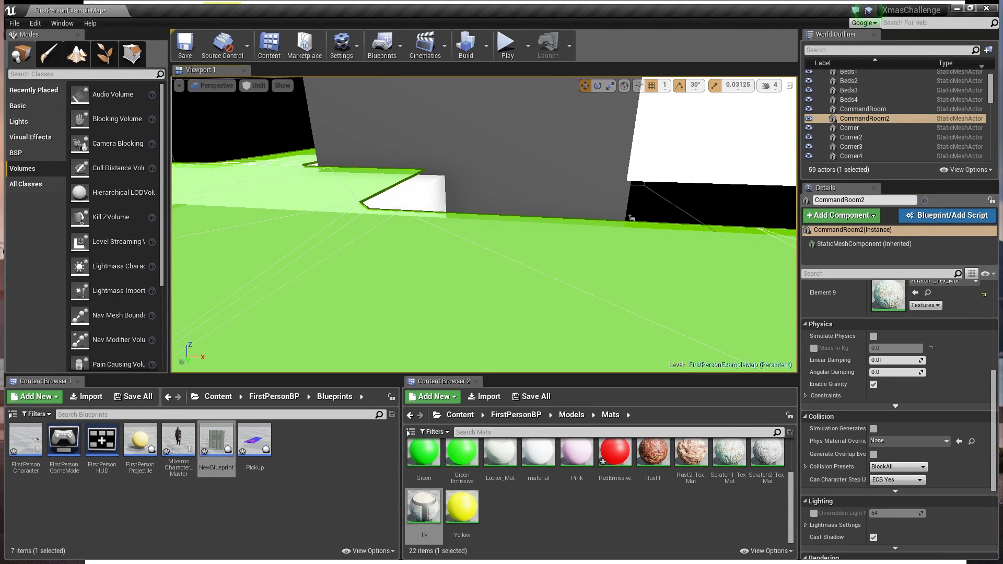
- Duplicate the T7 junction piece along the Y axis and inspect the extended corridor from inside
{"action": "right_click_drag", "start_coordinate": [484, 224], "coordinate": [569, 234]}
{"action": "left_click", "coordinate": [604, 209]}
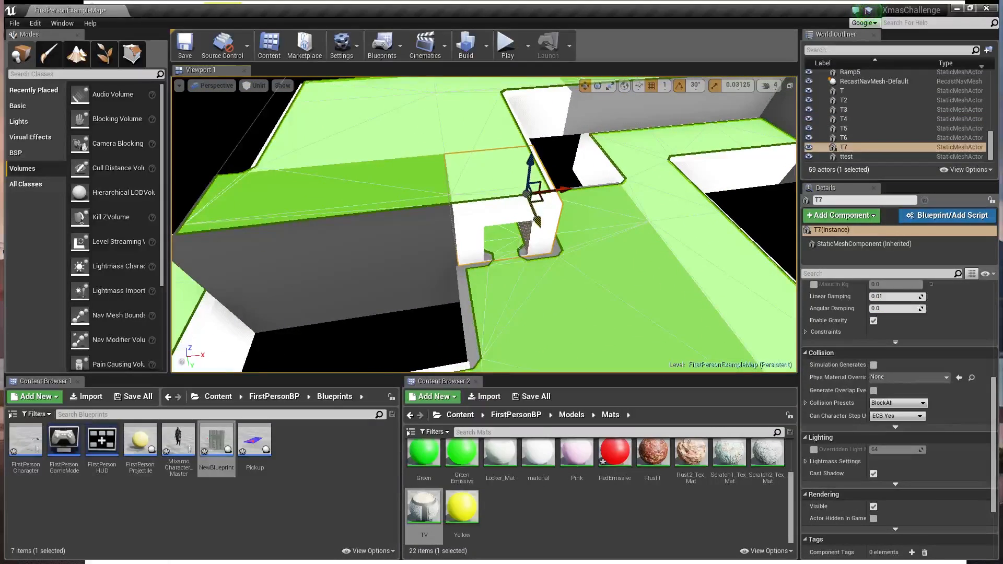
{"action": "left_click_drag", "start_coordinate": [537, 222], "coordinate": [558, 257], "text": "alt"}
{"action": "right_click_drag", "start_coordinate": [573, 288], "coordinate": [674, 282]}
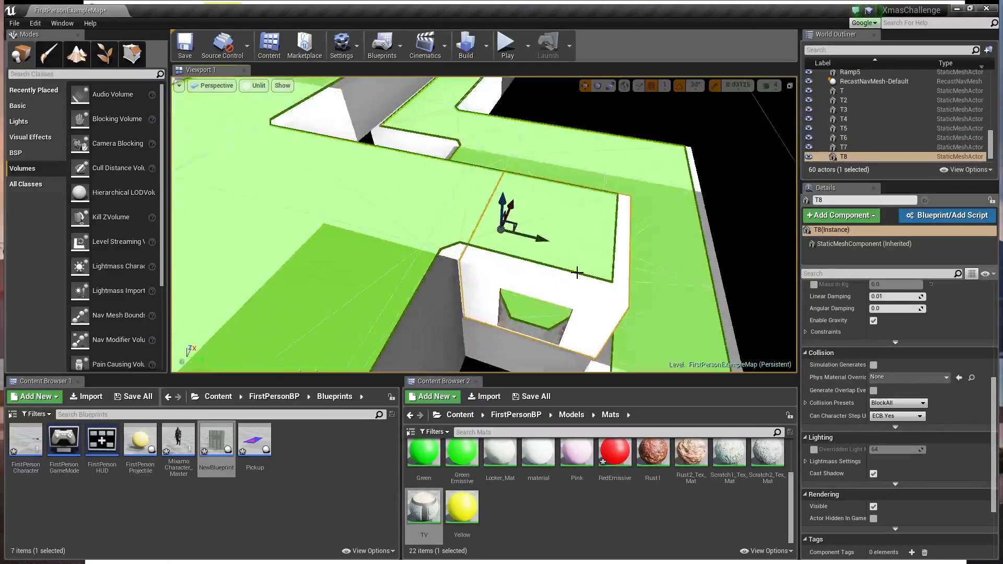
{"action": "key", "text": "w"}
{"action": "right_click_drag", "start_coordinate": [484, 225], "coordinate": [546, 254]}
{"action": "key", "text": "s"}
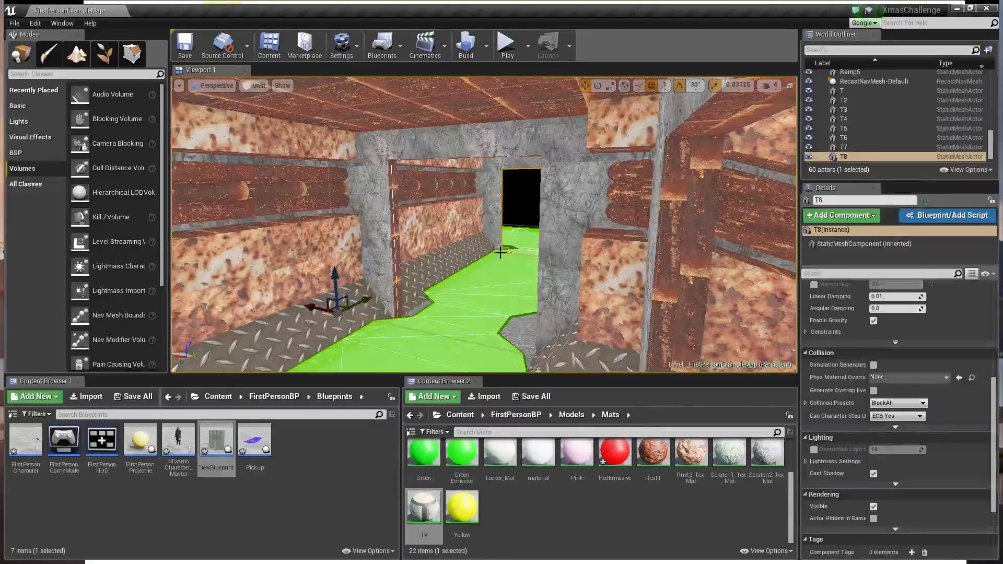
- Delete the duplicated junction piece and view the level layout from outside
{"action": "key", "text": "Delete"}
{"action": "right_click_drag", "start_coordinate": [499, 314], "coordinate": [500, 252]}
{"action": "key", "text": "s"}
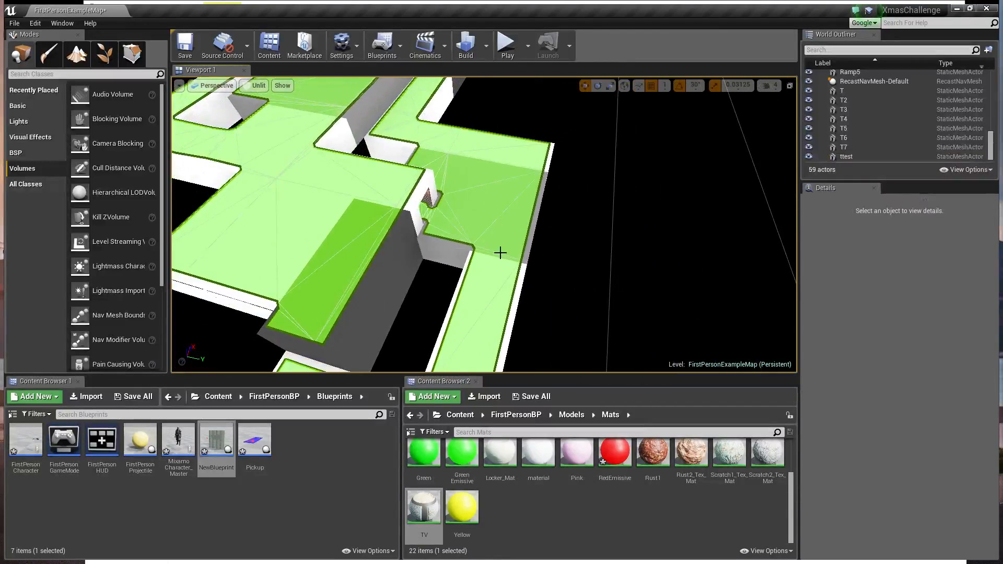